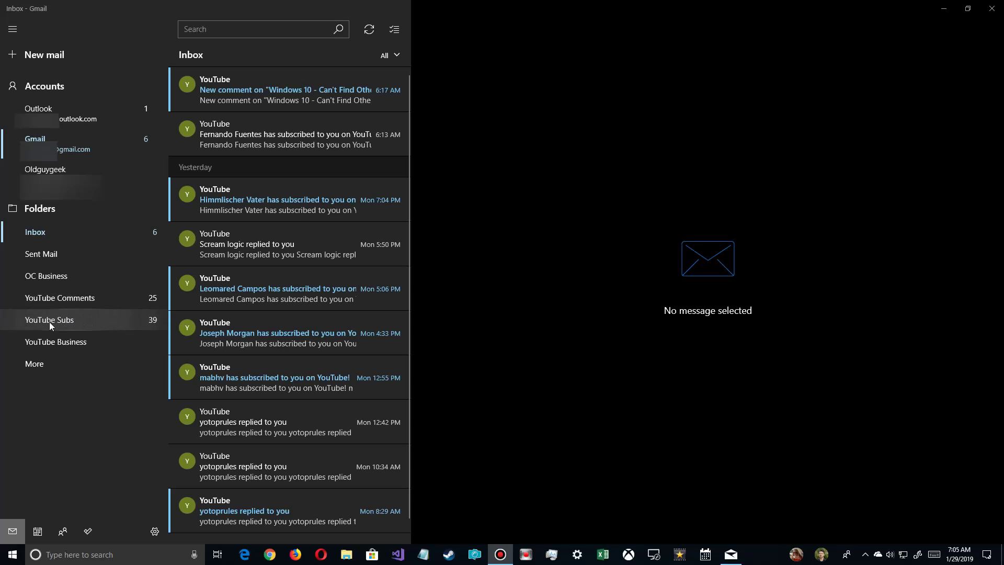
Step: Drag the YouTube new-subscriber message toward YouTube Subs, then drop it back in the Inbox
{"action": "right_click", "coordinate": [324, 140]}
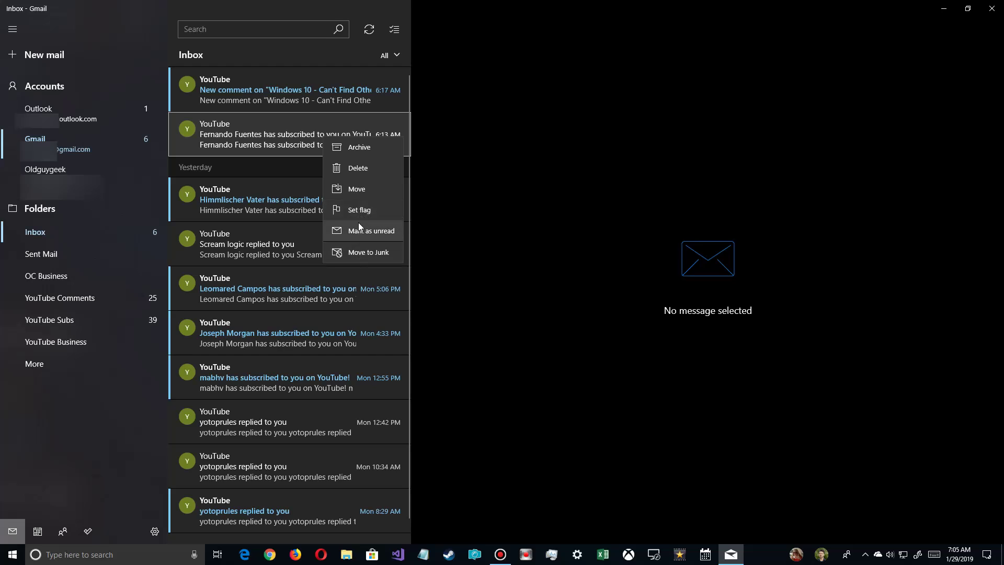
{"action": "left_click_drag", "start_coordinate": [272, 133], "coordinate": [85, 321]}
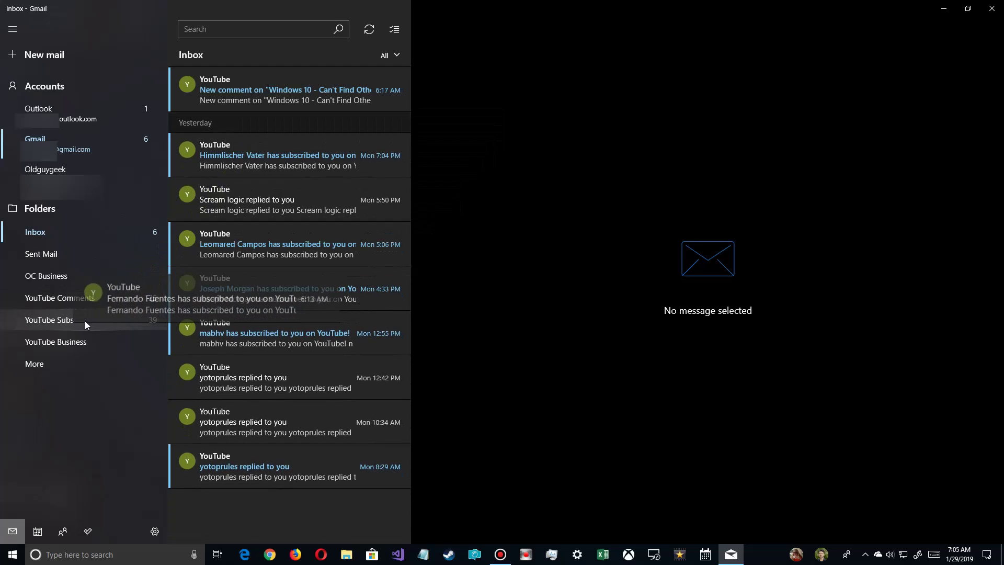
{"action": "left_click_drag", "start_coordinate": [85, 321], "coordinate": [228, 138]}
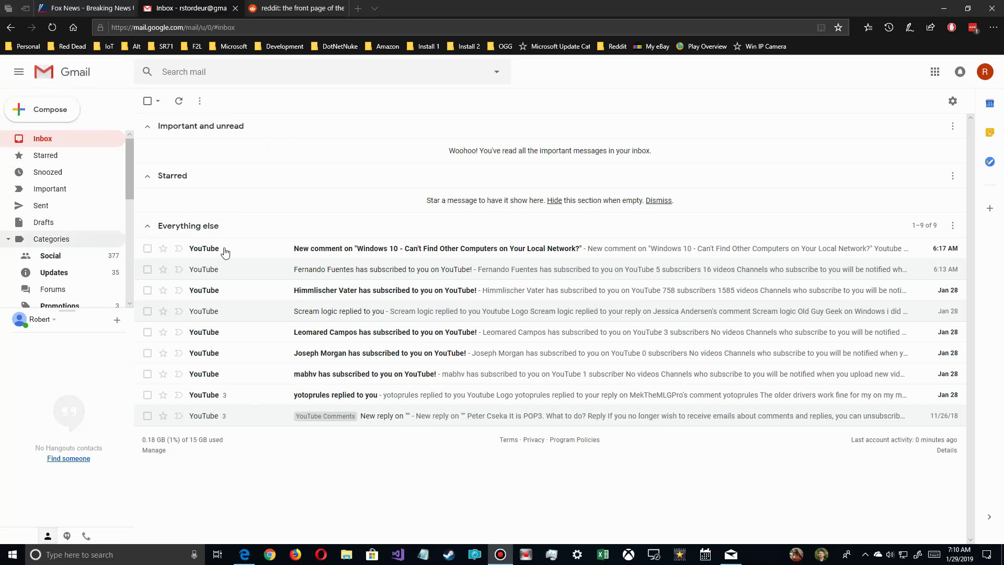
Step: Expand Gmail's sidebar with More to list all labels, then open the label settings
{"action": "scroll", "coordinate": [127, 208], "scroll_direction": "down", "scroll_amount": 5}
{"action": "left_click_drag", "start_coordinate": [129, 213], "coordinate": [129, 285]}
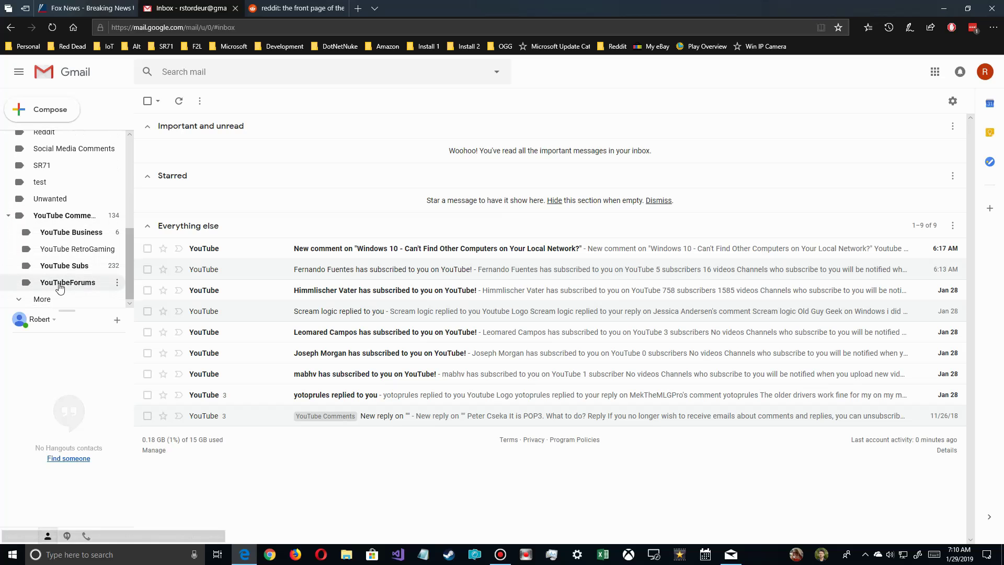
{"action": "left_click", "coordinate": [40, 298]}
{"action": "left_click_drag", "start_coordinate": [129, 238], "coordinate": [127, 284]}
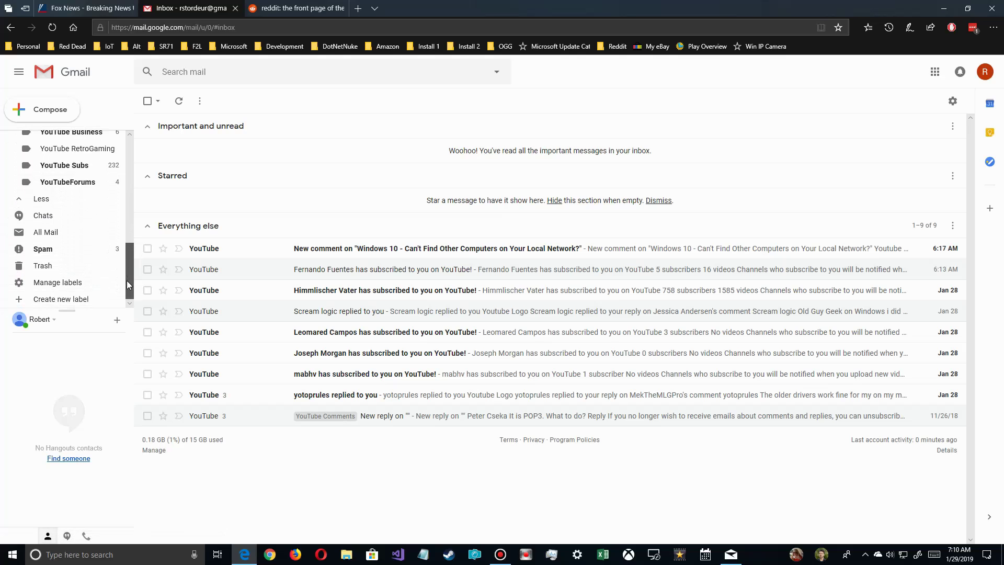
{"action": "left_click", "coordinate": [68, 283]}
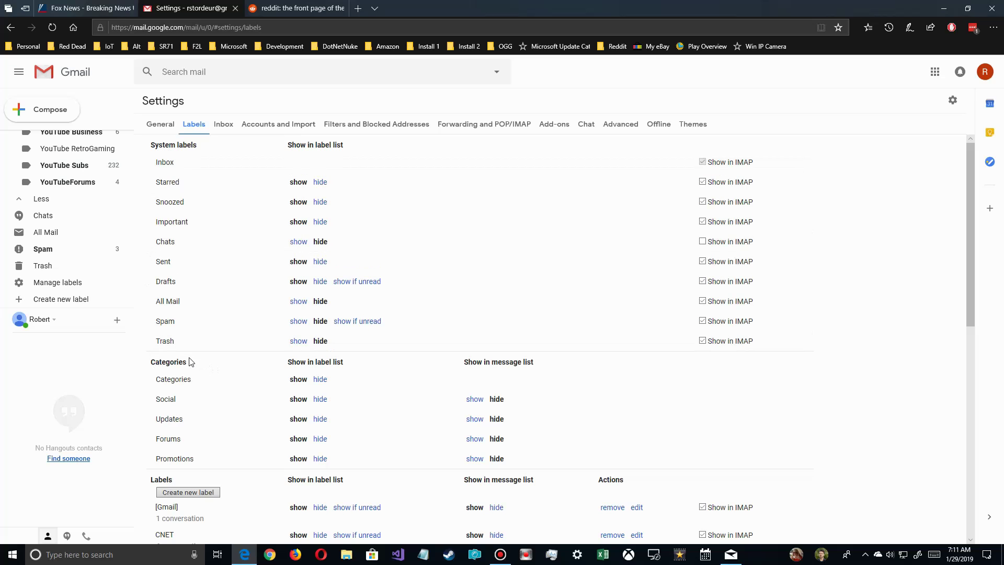
Step: Scroll down the Labels settings page, then bring the Windows Mail app to the front
{"action": "scroll", "coordinate": [217, 369], "scroll_direction": "down", "scroll_amount": 6}
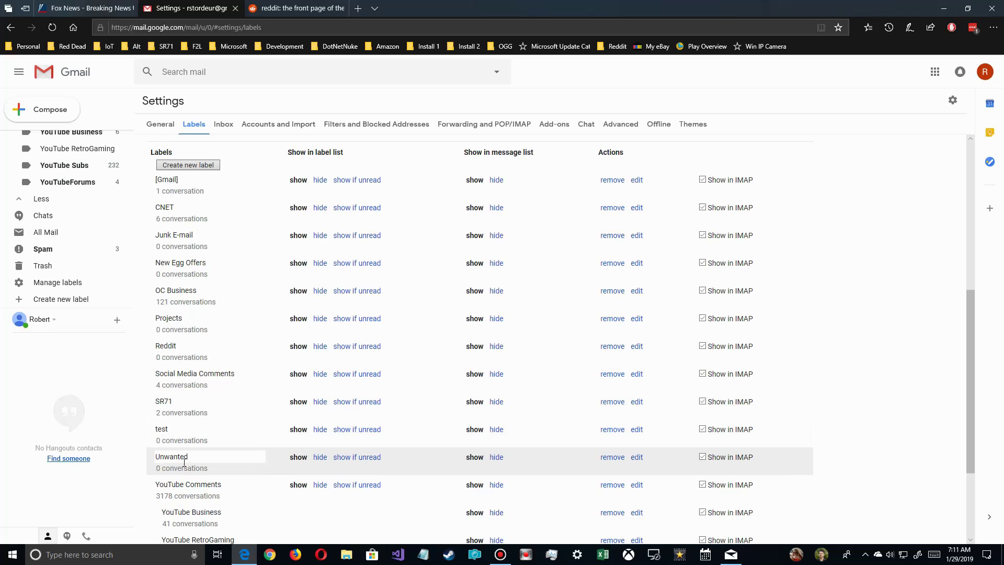
{"action": "left_click", "coordinate": [731, 554]}
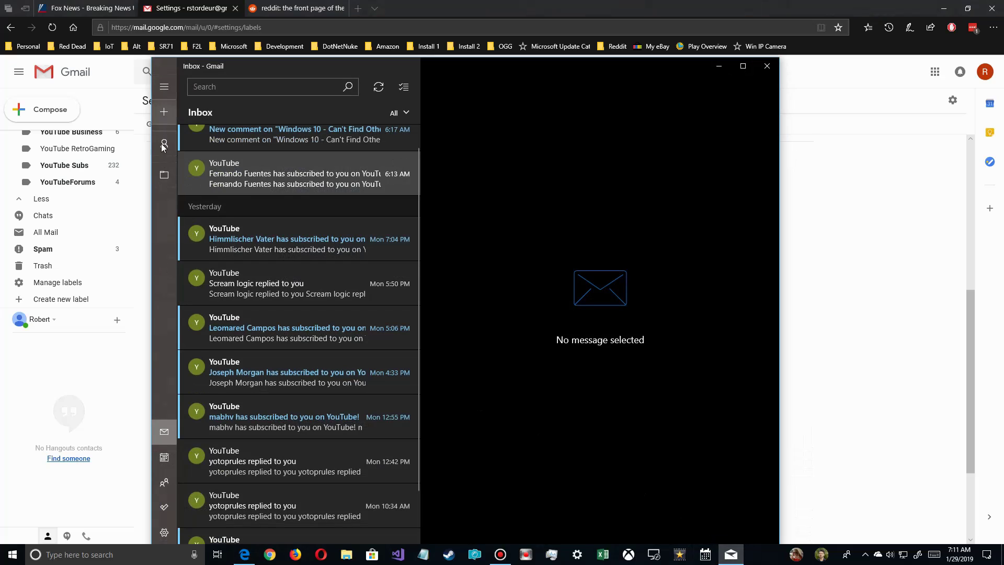
Step: Review the Gmail account's folders in Windows Mail, switching briefly to the browser and back
{"action": "left_click", "coordinate": [164, 86]}
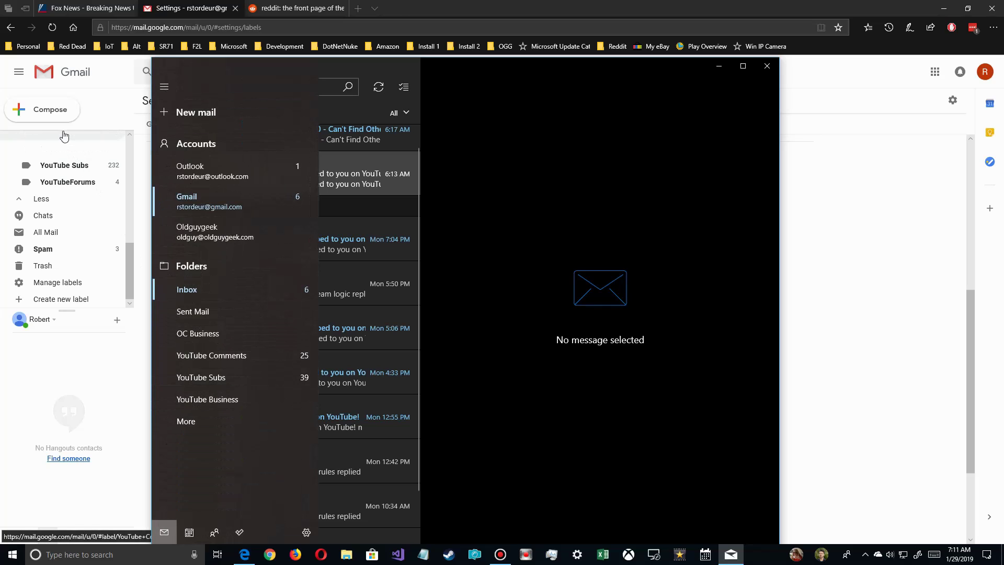
{"action": "scroll", "coordinate": [64, 136], "scroll_direction": "up", "scroll_amount": 2}
{"action": "left_click", "coordinate": [134, 142]}
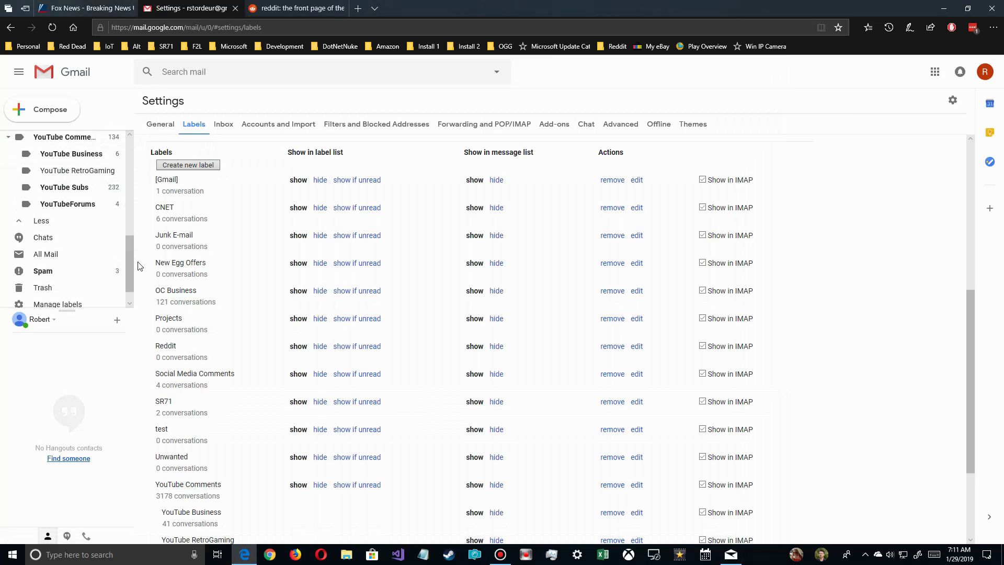
{"action": "left_click", "coordinate": [731, 554]}
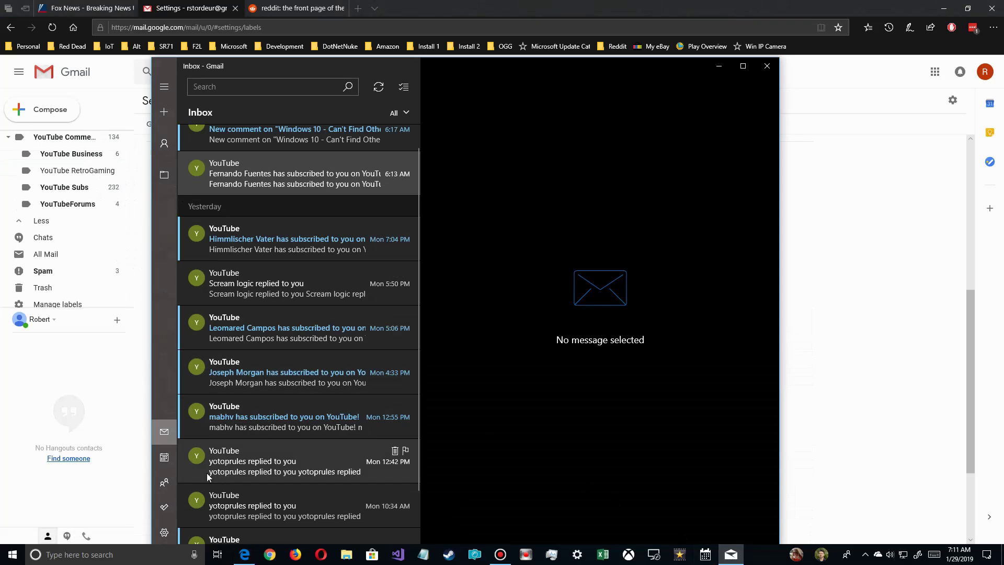
{"action": "left_click", "coordinate": [164, 86]}
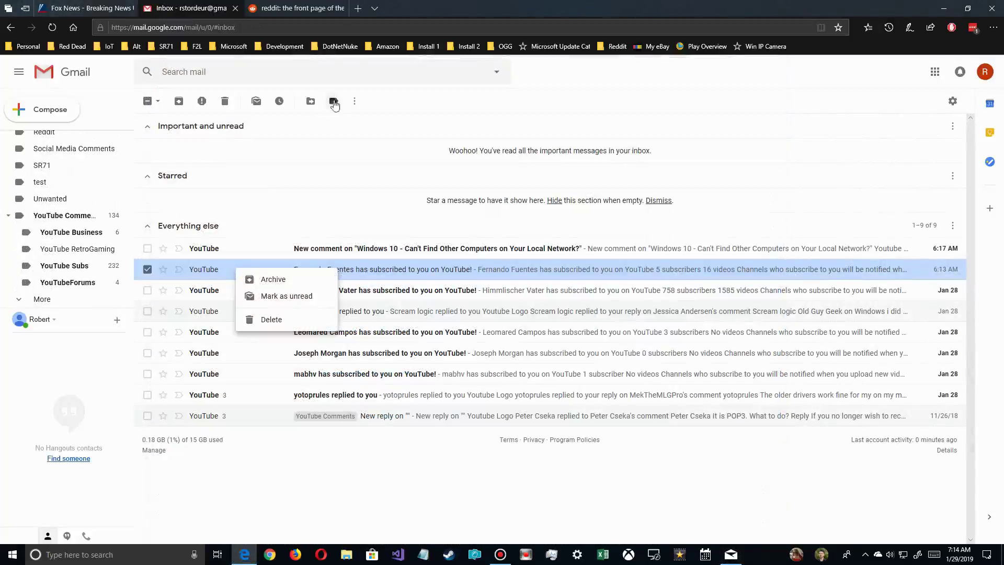
Step: Start a filter from the selected YouTube message and enter 'subscribed' in Has the words
{"action": "left_click", "coordinate": [354, 101]}
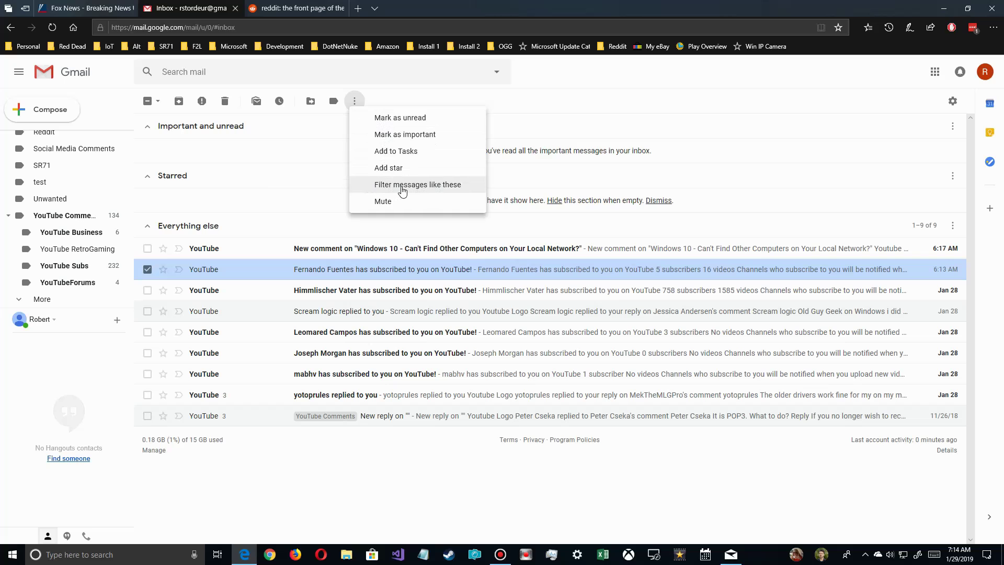
{"action": "left_click", "coordinate": [402, 192]}
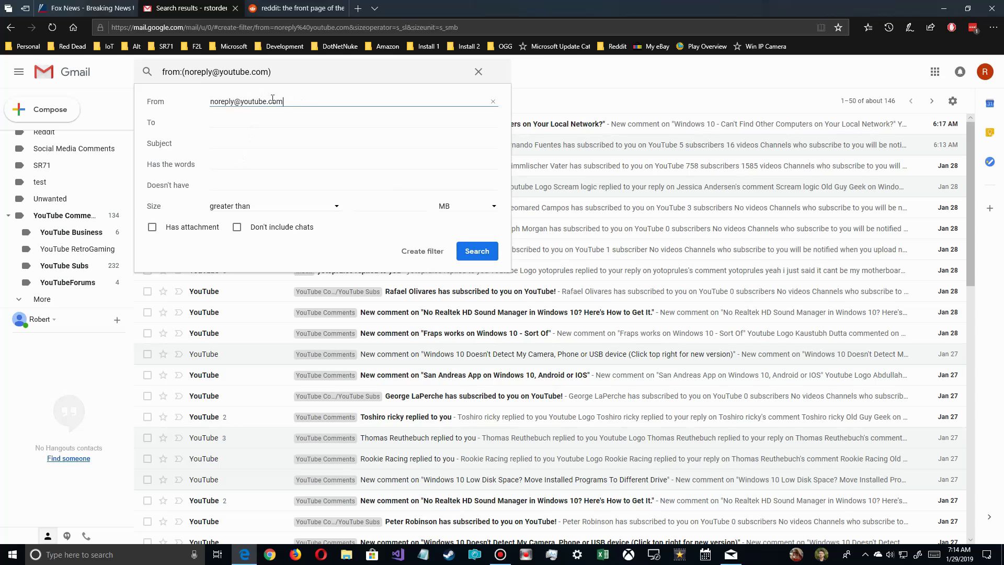
{"action": "left_click", "coordinate": [224, 144]}
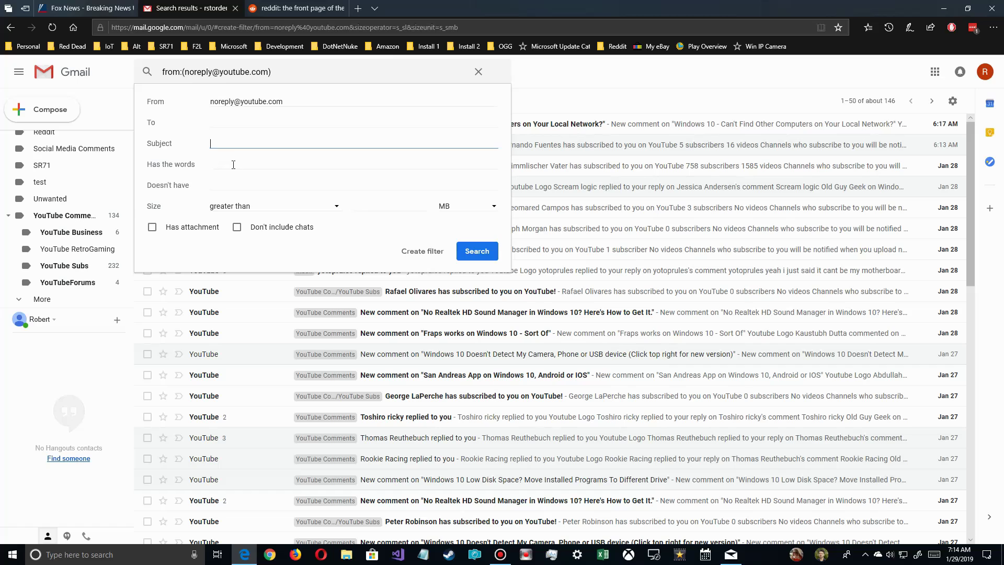
{"action": "left_click", "coordinate": [233, 165]}
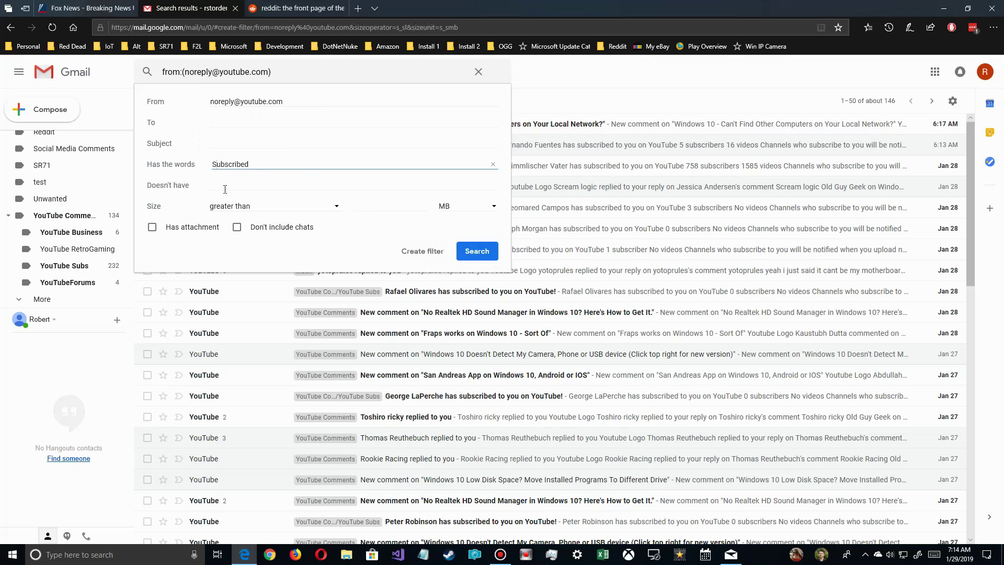
{"action": "key", "text": "Delete"}
{"action": "type", "text": "s"}
Step: Make the filter apply the YouTube Comments/YouTube Subs label, then create it
{"action": "left_click", "coordinate": [416, 254]}
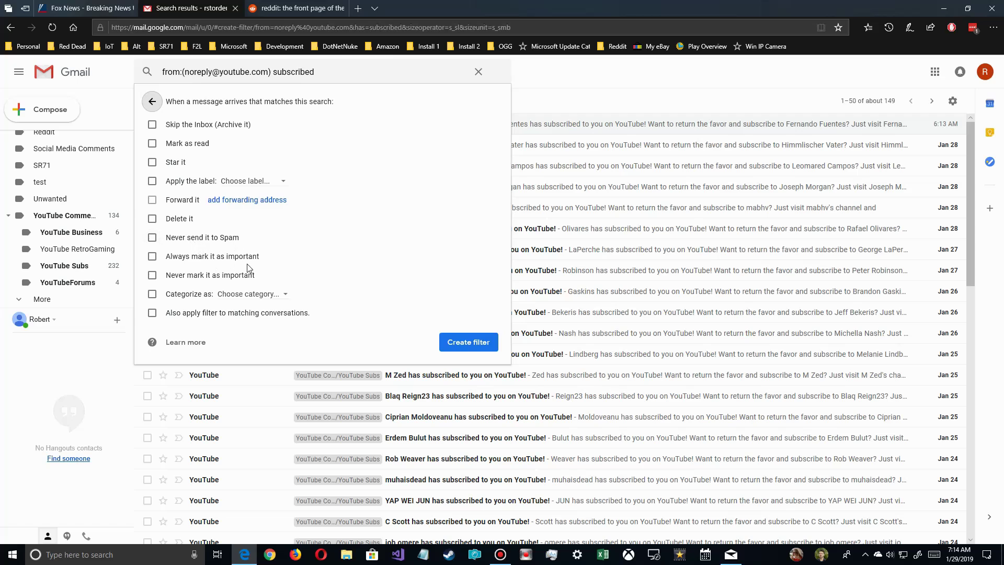
{"action": "left_click", "coordinate": [152, 295]}
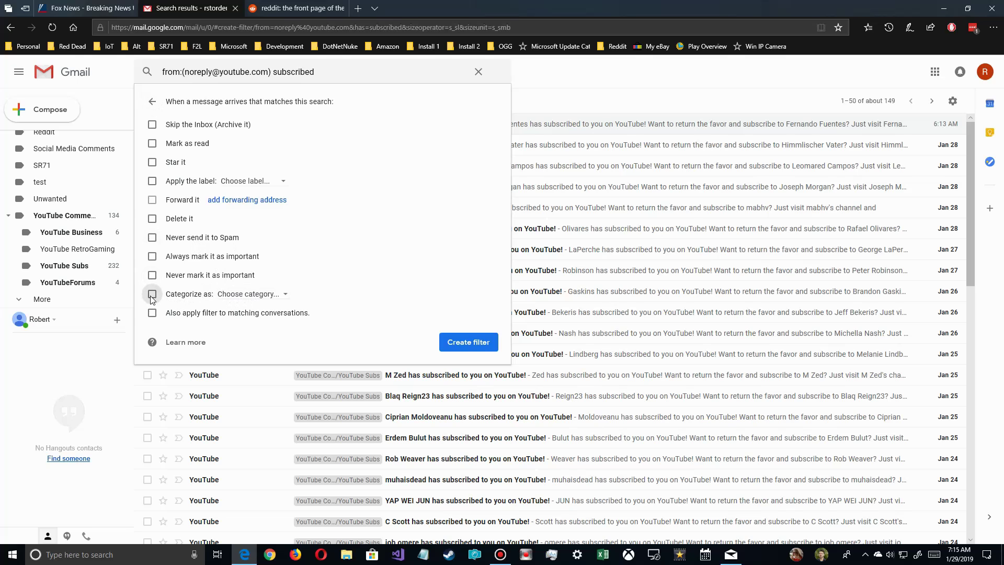
{"action": "left_click", "coordinate": [285, 294]}
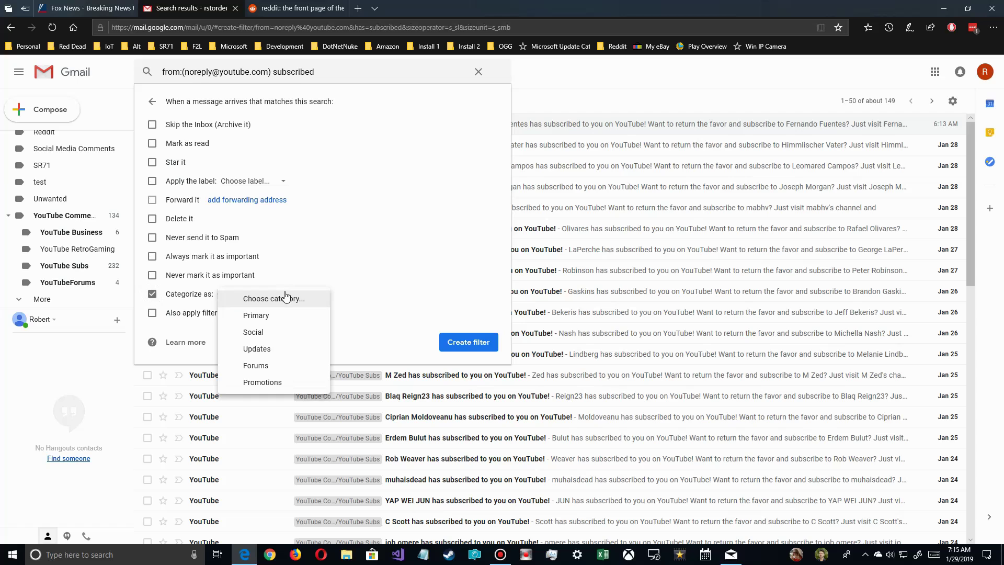
{"action": "left_click", "coordinate": [159, 296]}
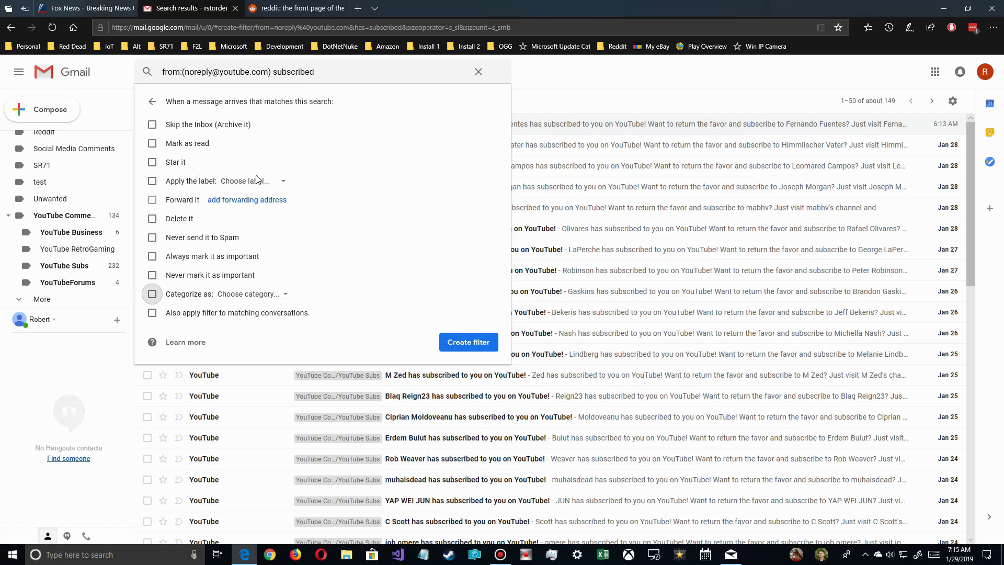
{"action": "left_click", "coordinate": [152, 181]}
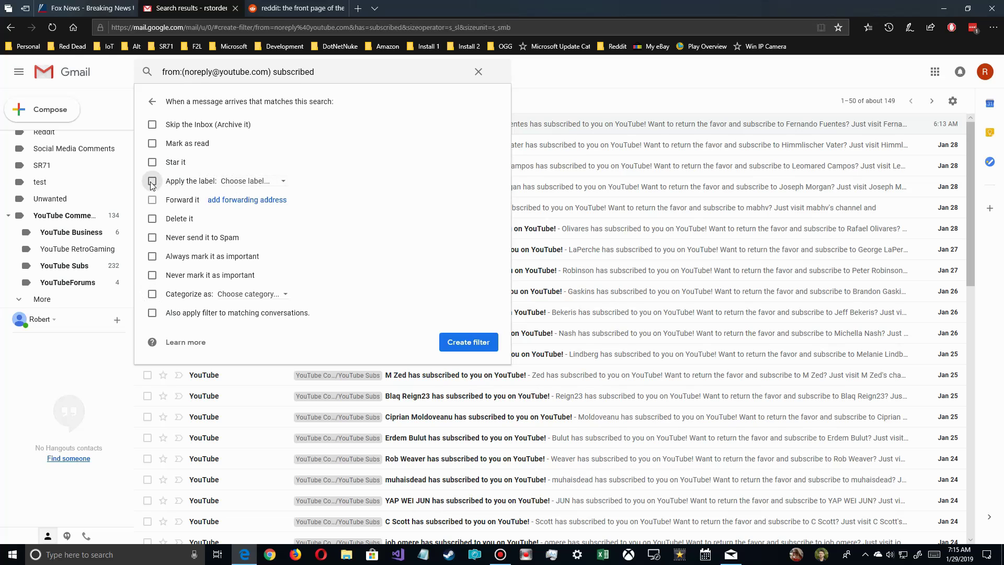
{"action": "left_click", "coordinate": [240, 182]}
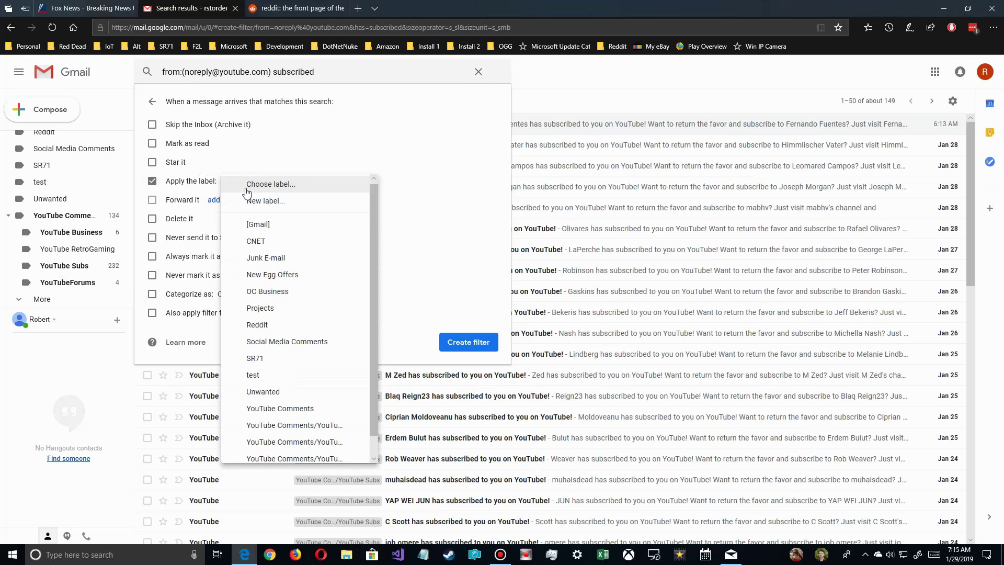
{"action": "scroll", "coordinate": [270, 325], "scroll_direction": "down", "scroll_amount": 1}
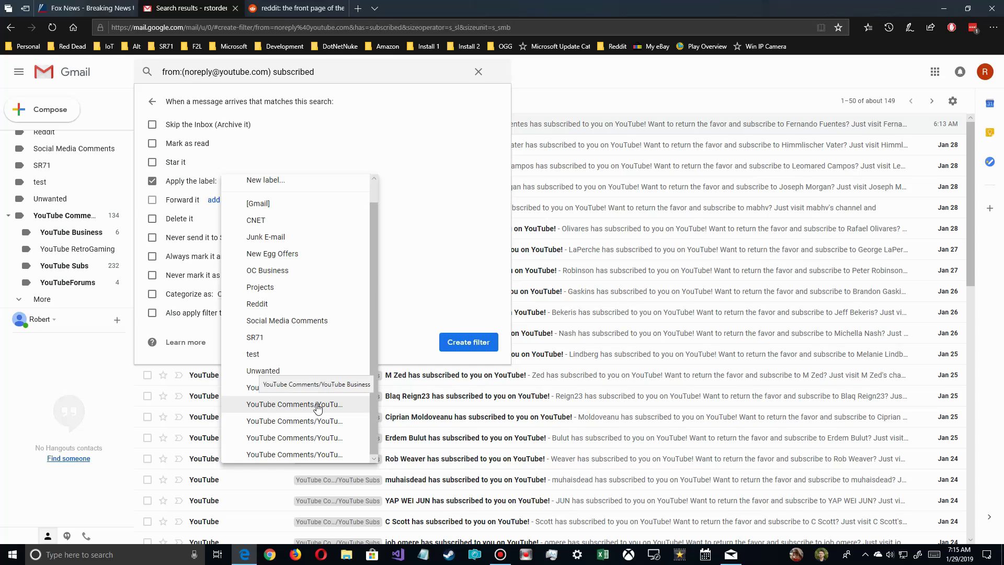
{"action": "left_click", "coordinate": [317, 441]}
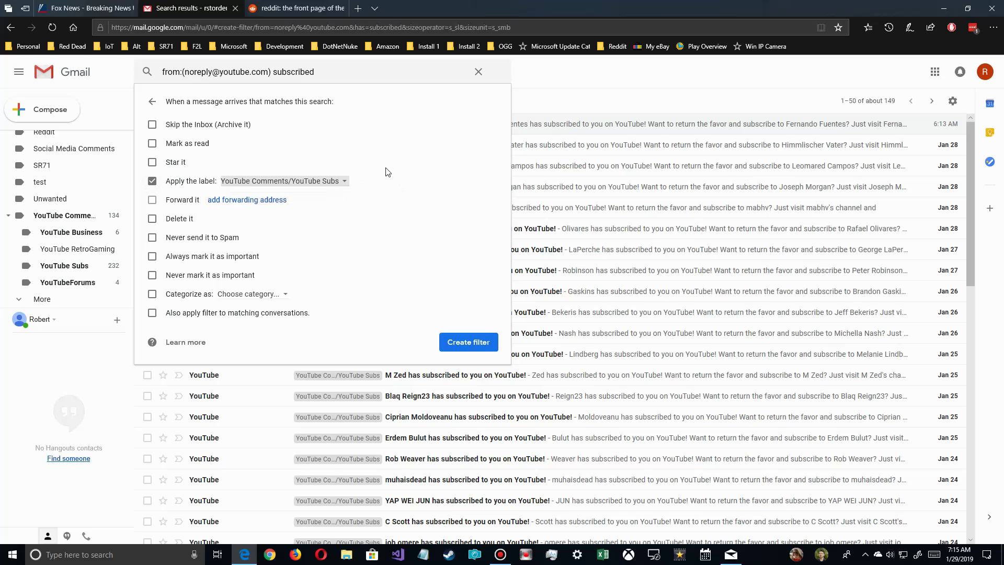
{"action": "left_click", "coordinate": [470, 342]}
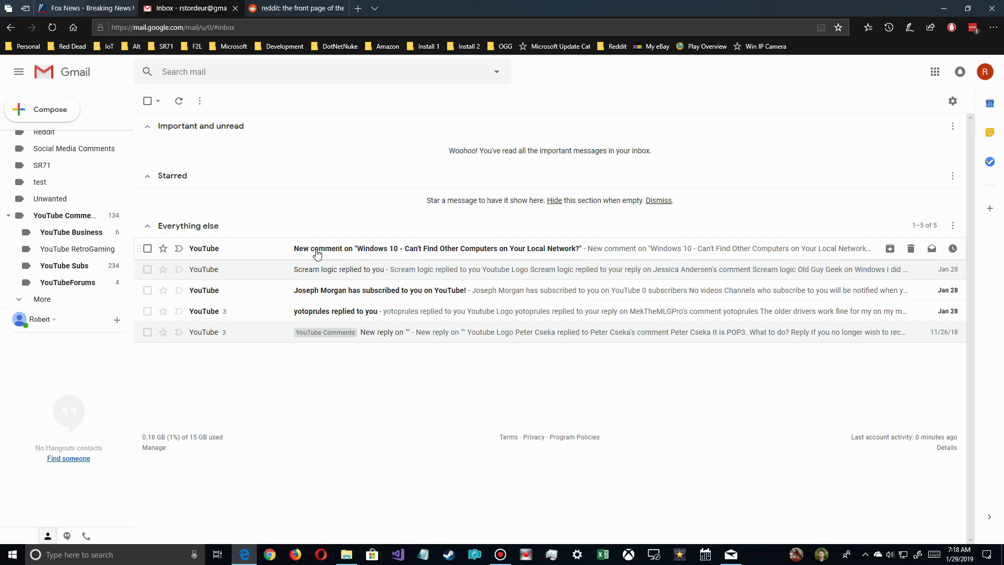
Step: Select the first YouTube email, start a filter from it, and view the existing filters list
{"action": "left_click", "coordinate": [200, 102]}
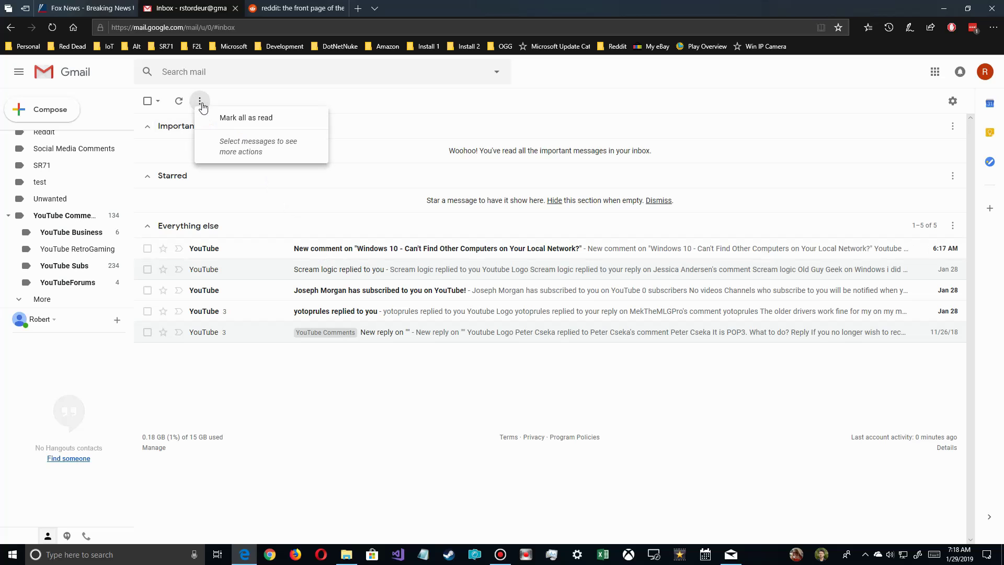
{"action": "left_click", "coordinate": [147, 249]}
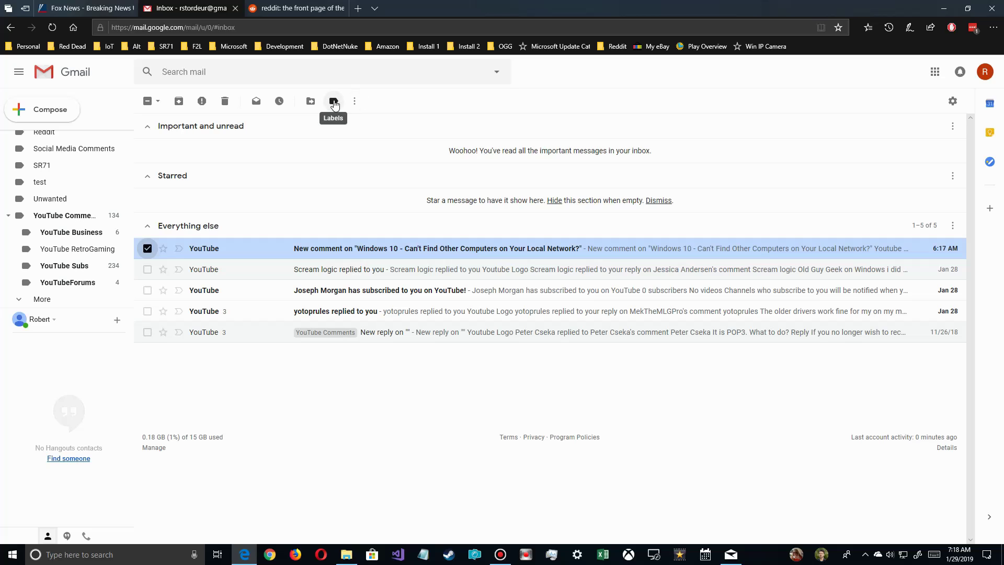
{"action": "left_click", "coordinate": [355, 101]}
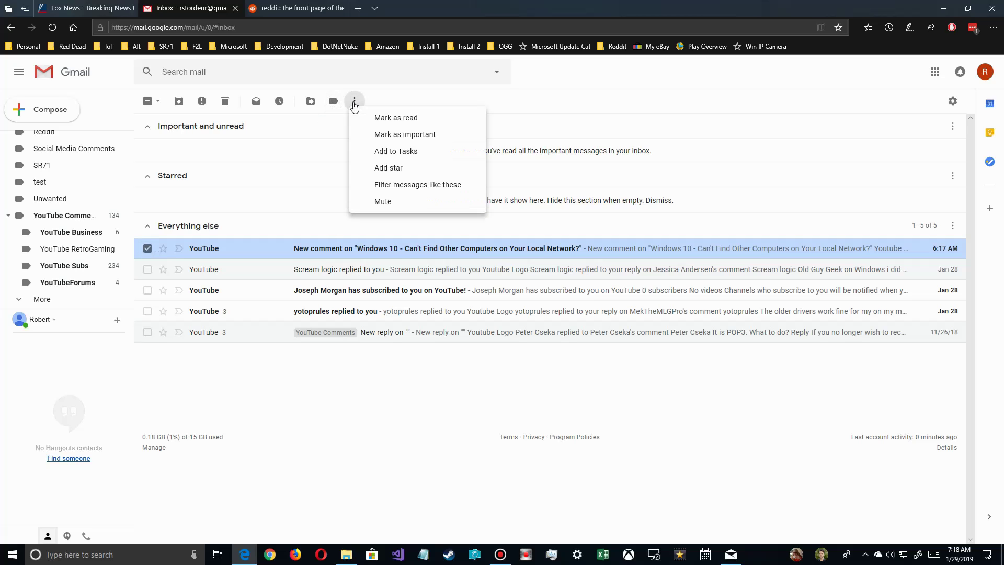
{"action": "left_click", "coordinate": [413, 186]}
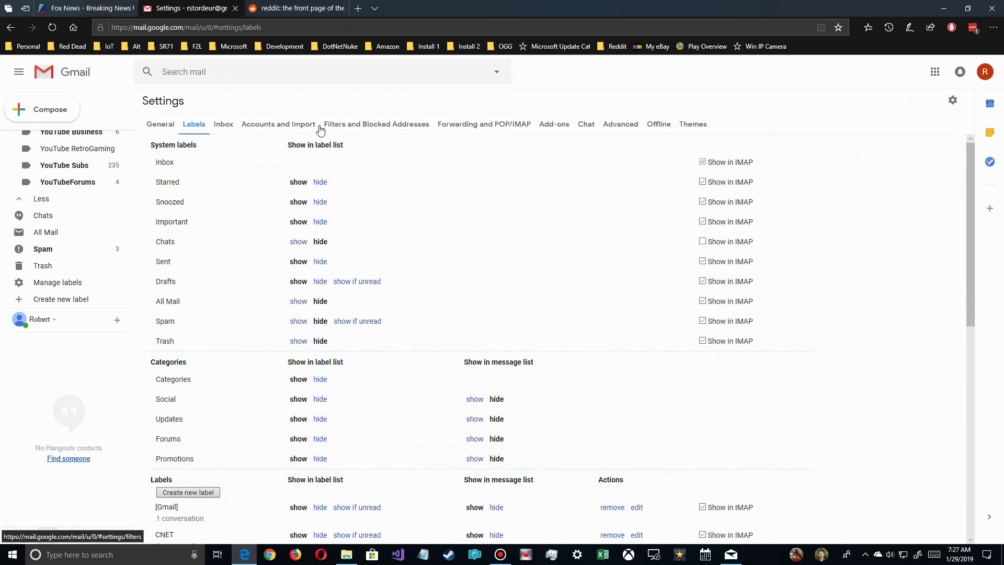
{"action": "left_click", "coordinate": [343, 125]}
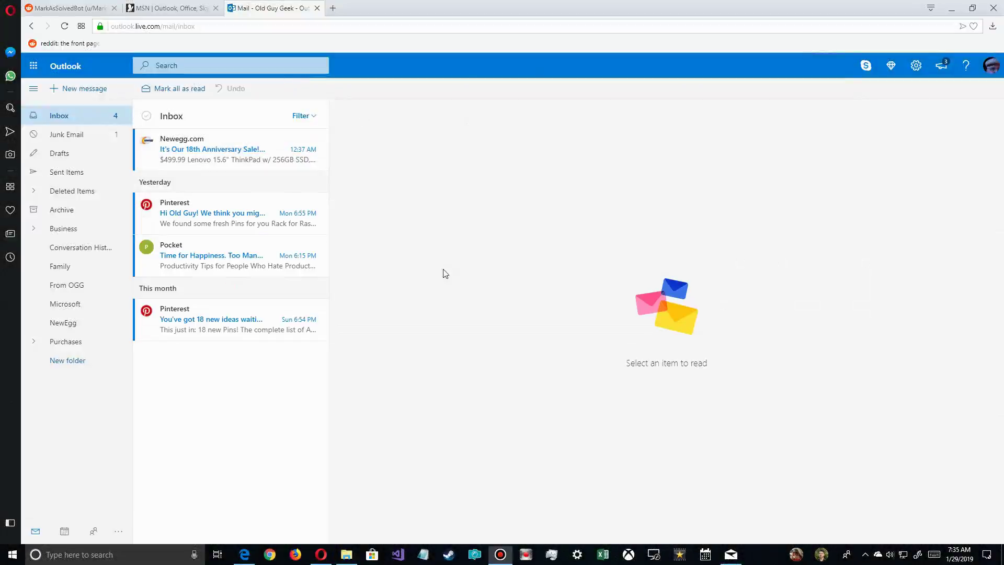
Step: Restore and reposition the Mail window, minimize it, and open Outlook.com's quick settings
{"action": "left_click", "coordinate": [731, 554]}
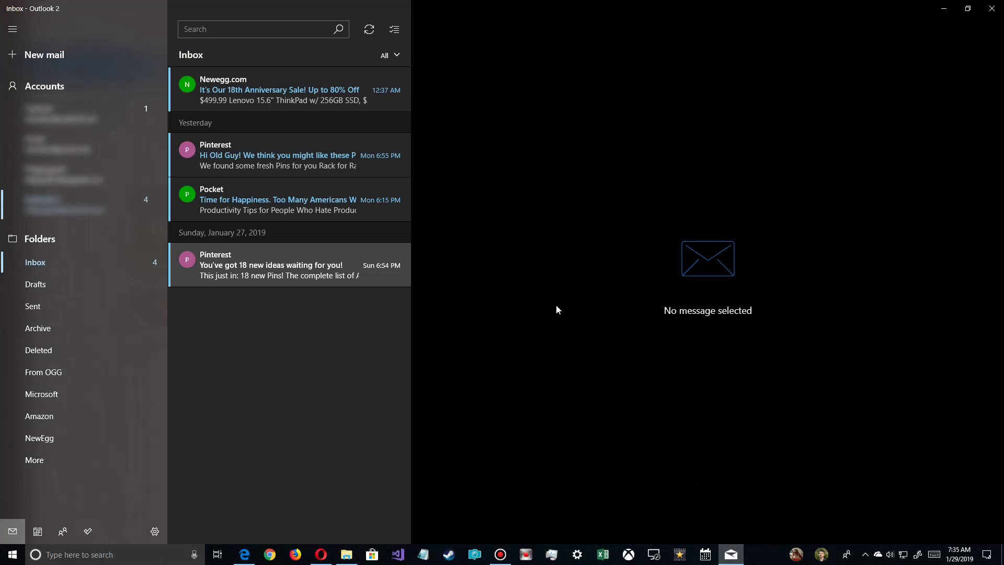
{"action": "double_click", "coordinate": [296, 5]}
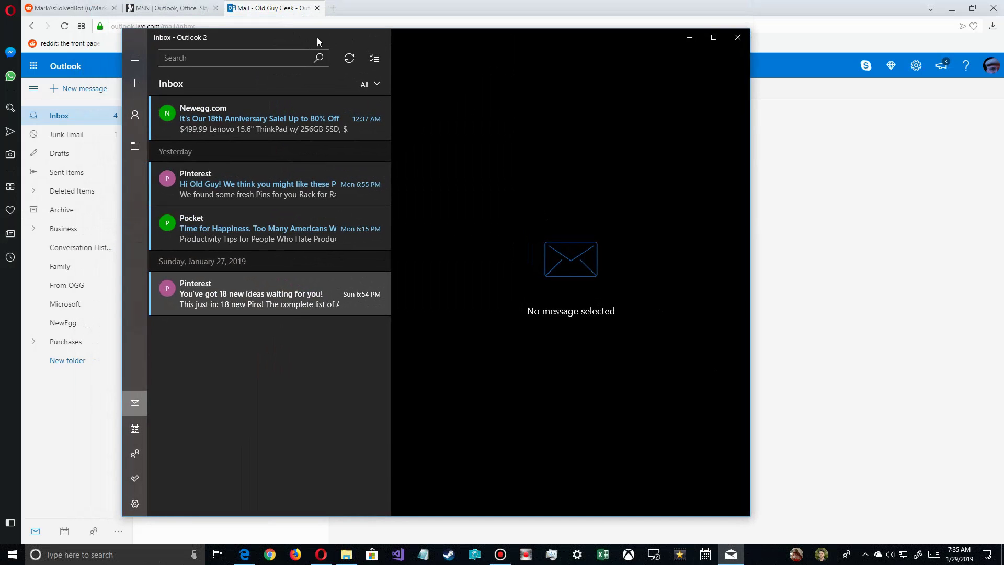
{"action": "left_click_drag", "start_coordinate": [317, 37], "coordinate": [571, 64]}
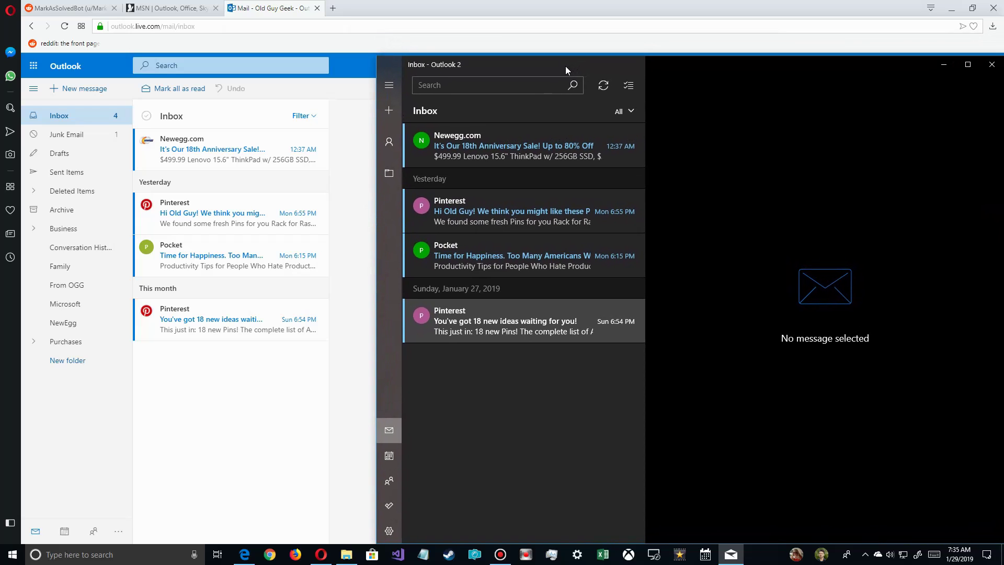
{"action": "left_click", "coordinate": [943, 65]}
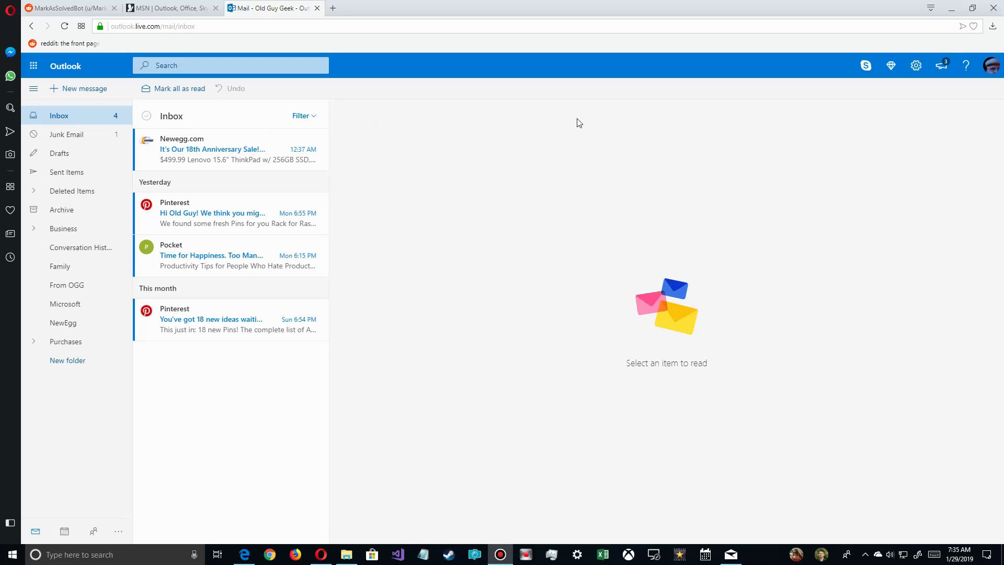
{"action": "left_click", "coordinate": [916, 65]}
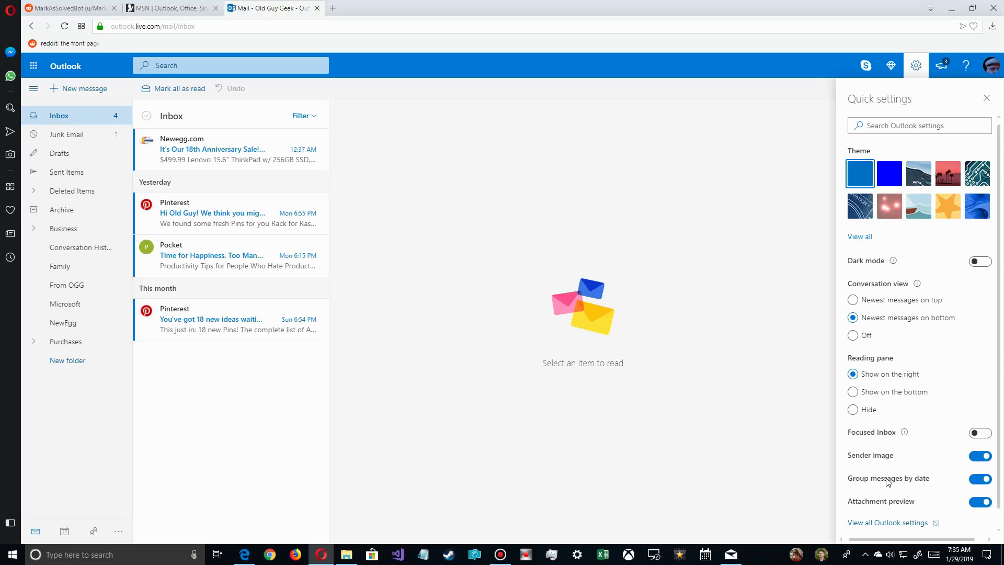
Step: Delete the From OGG rule under Mail > Rules, then discard an unfinished new rule
{"action": "left_click", "coordinate": [887, 522]}
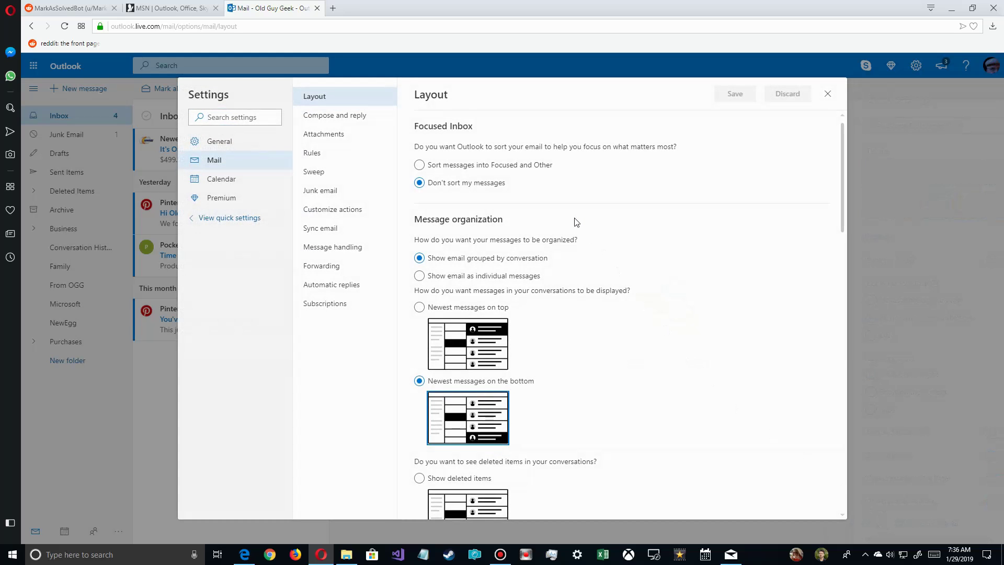
{"action": "left_click", "coordinate": [308, 157]}
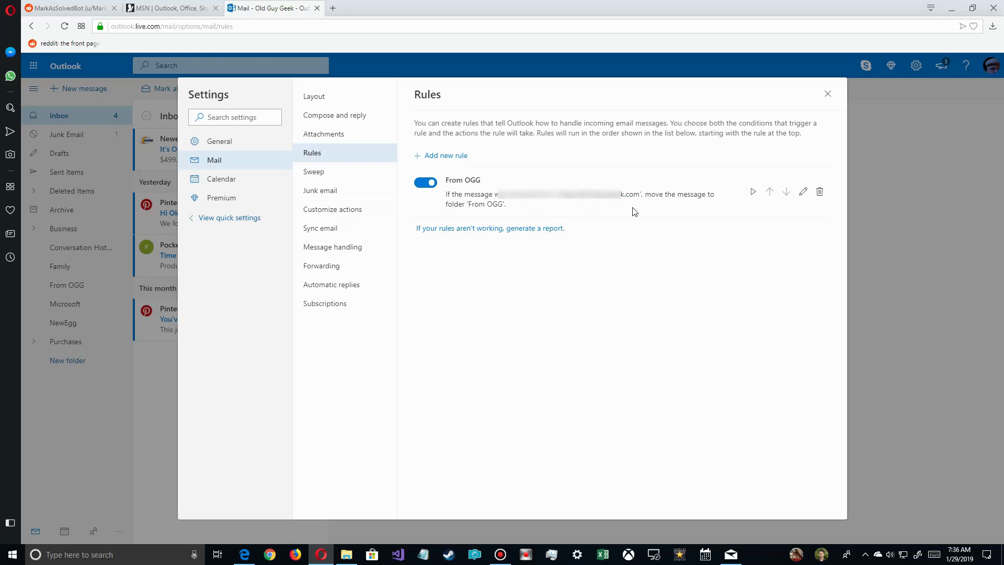
{"action": "left_click", "coordinate": [820, 191]}
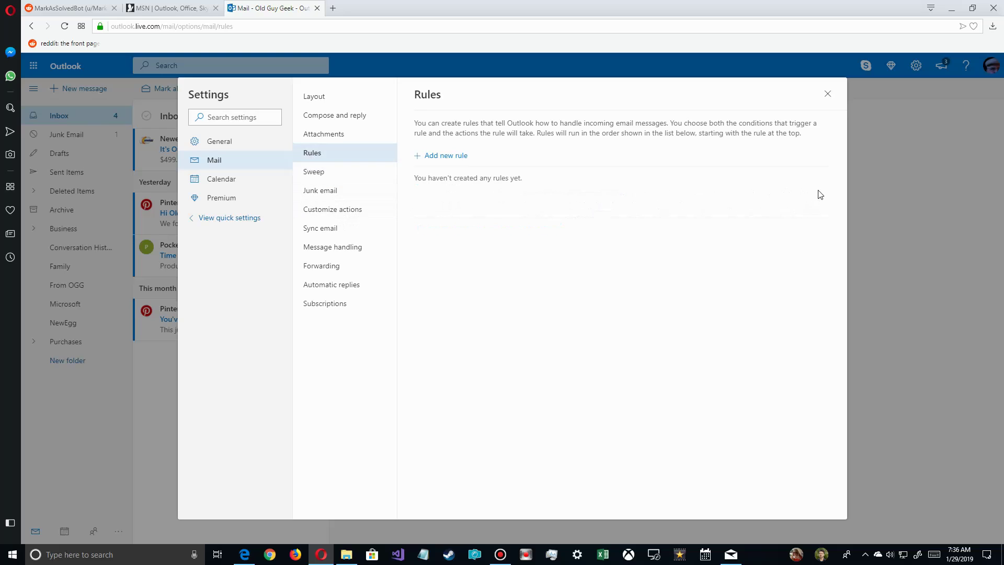
{"action": "left_click", "coordinate": [445, 156]}
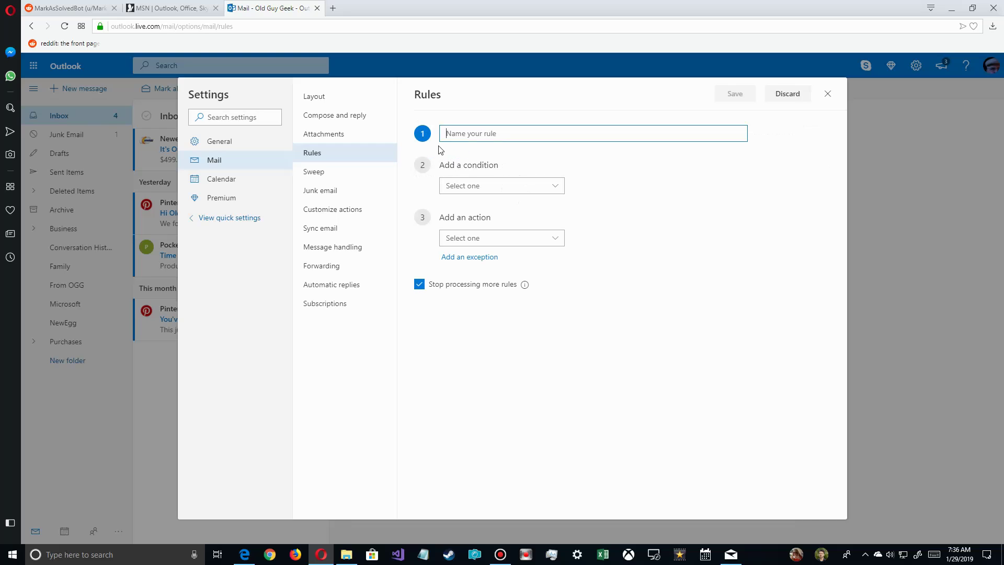
{"action": "left_click", "coordinate": [467, 88]}
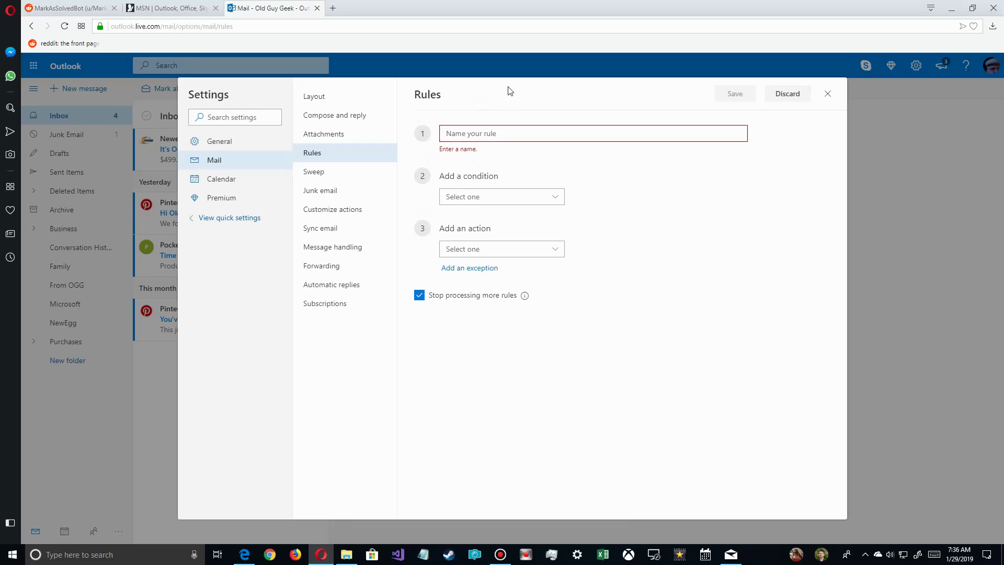
{"action": "left_click", "coordinate": [789, 95]}
Step: Back in the inbox, start a new rule from the Newegg.com email
{"action": "left_click", "coordinate": [827, 95]}
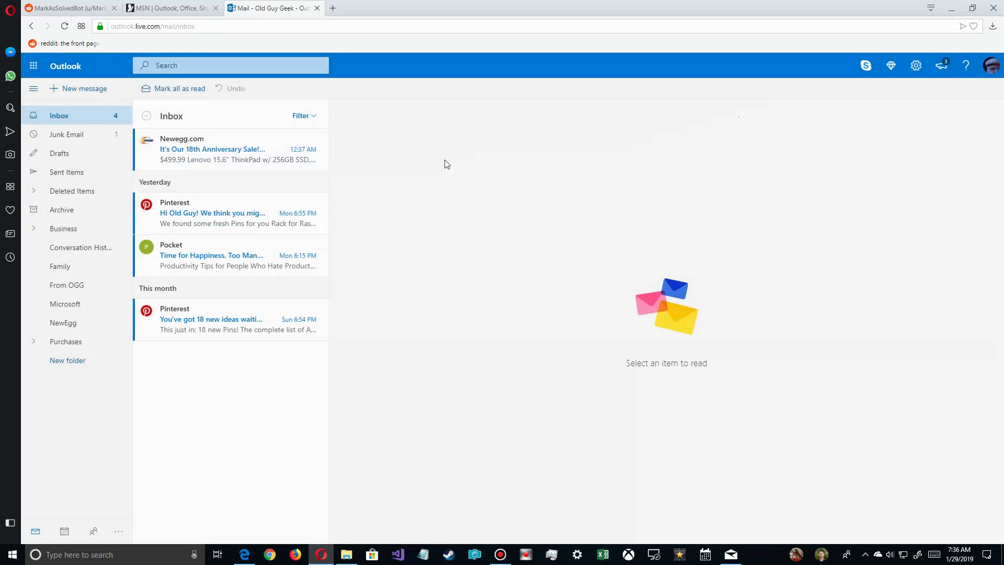
{"action": "left_click", "coordinate": [234, 155]}
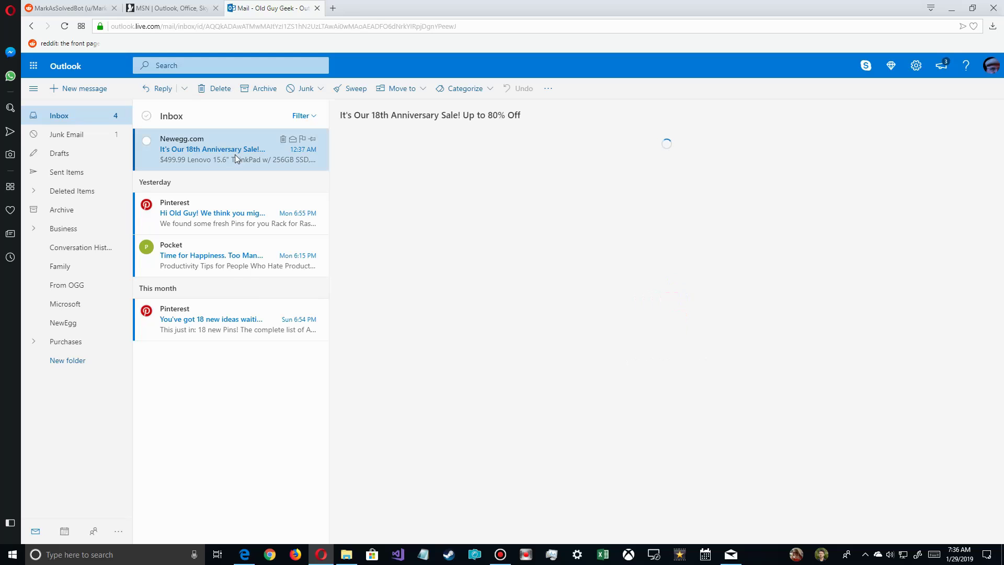
{"action": "right_click", "coordinate": [234, 155]}
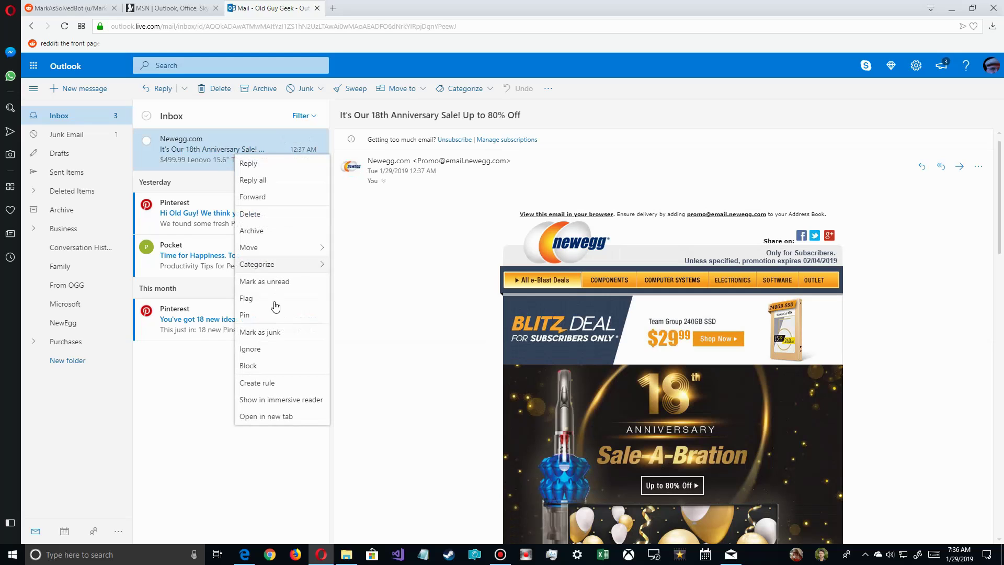
{"action": "left_click", "coordinate": [269, 385]}
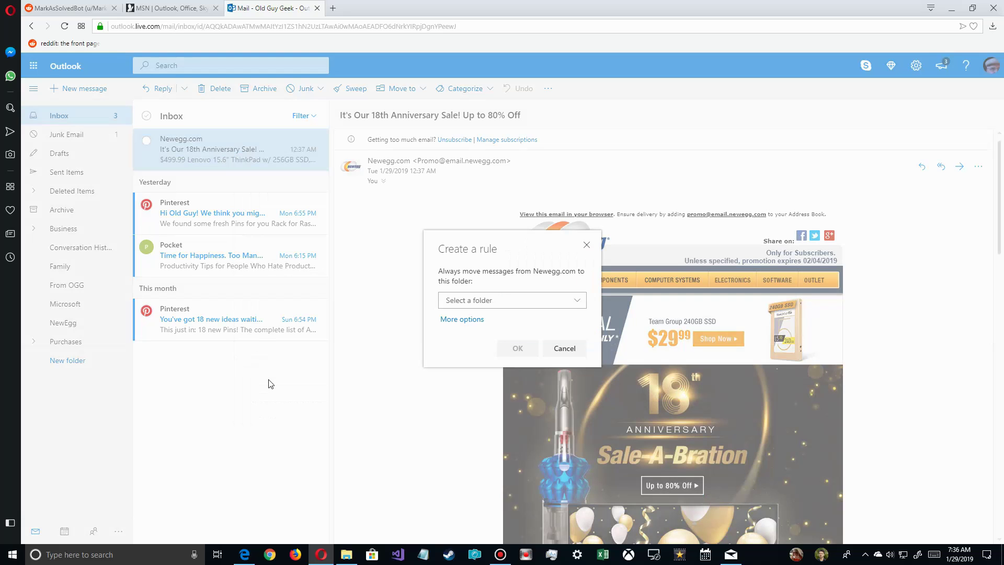
Step: Choose NewEgg as the rule's destination folder and open the full rule editor
{"action": "left_click", "coordinate": [480, 307]}
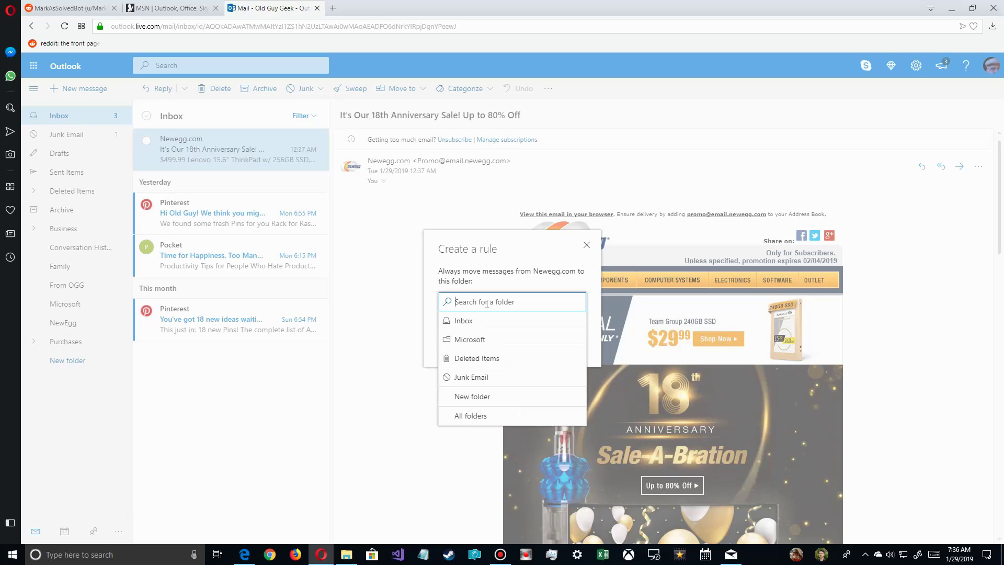
{"action": "type", "text": "ne"}
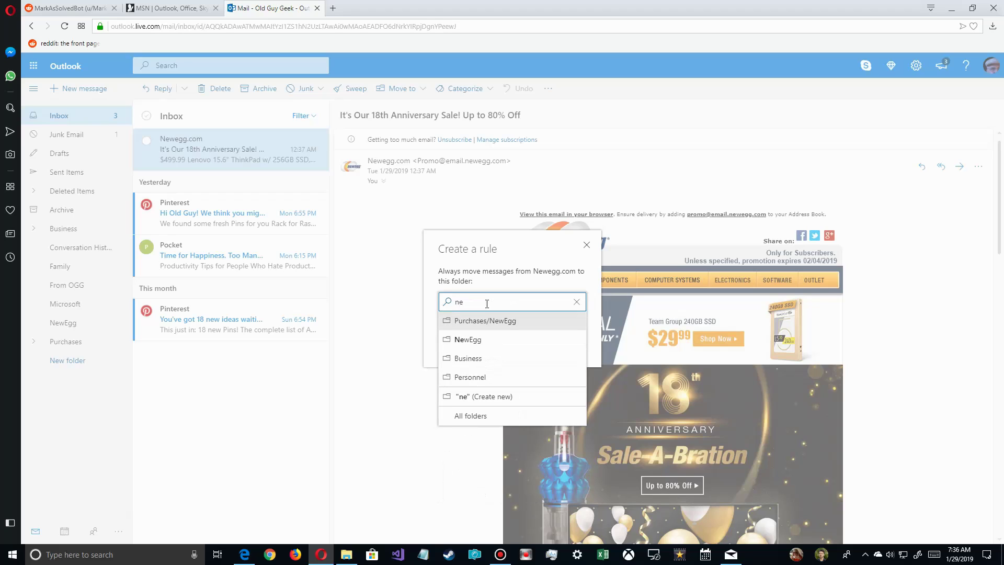
{"action": "left_click", "coordinate": [471, 340]}
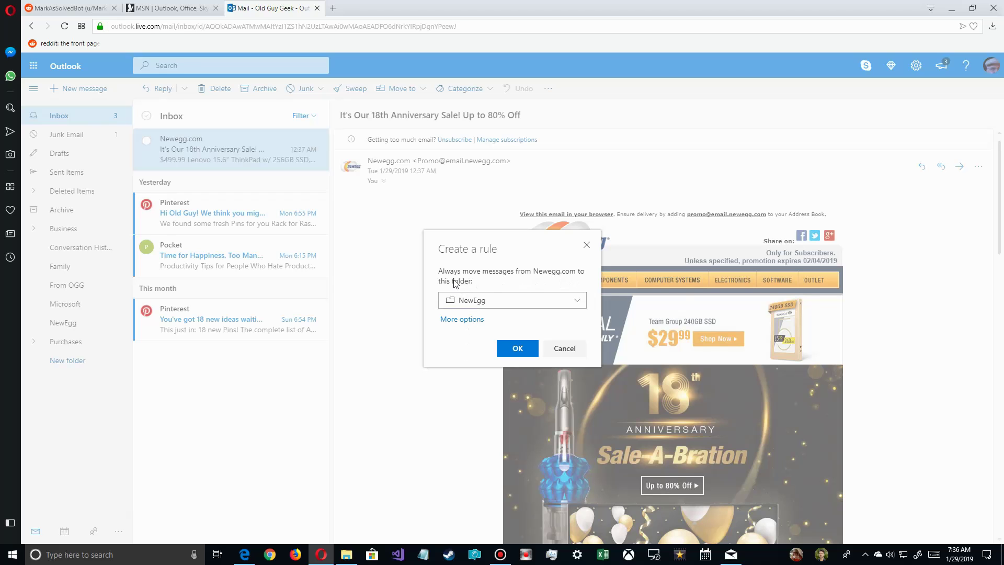
{"action": "left_click", "coordinate": [469, 320]}
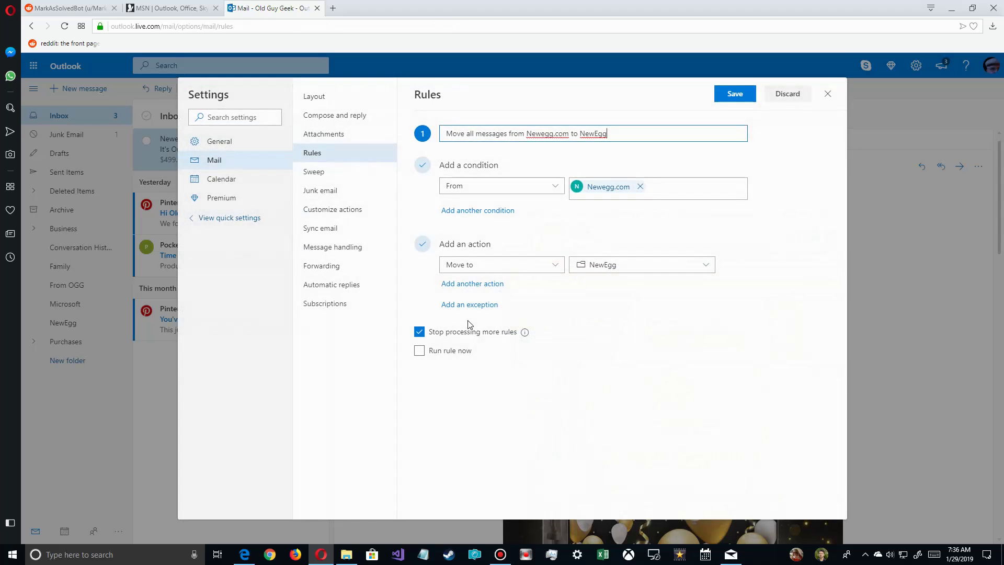
Step: Keep the From condition and add a second, blank condition after browsing the condition types
{"action": "left_click", "coordinate": [468, 187]}
{"action": "left_click", "coordinate": [411, 209]}
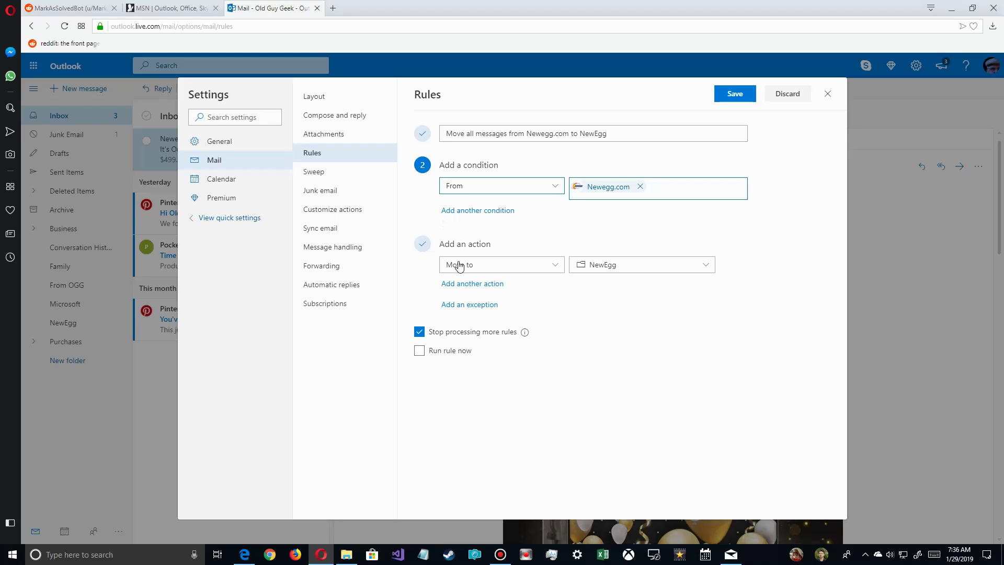
{"action": "left_click", "coordinate": [462, 211]}
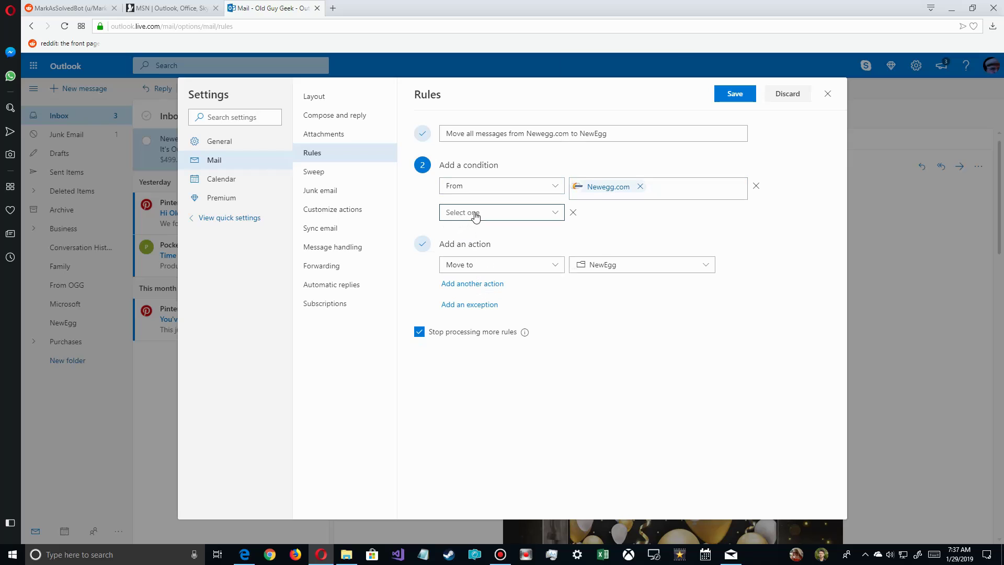
{"action": "left_click", "coordinate": [475, 213]}
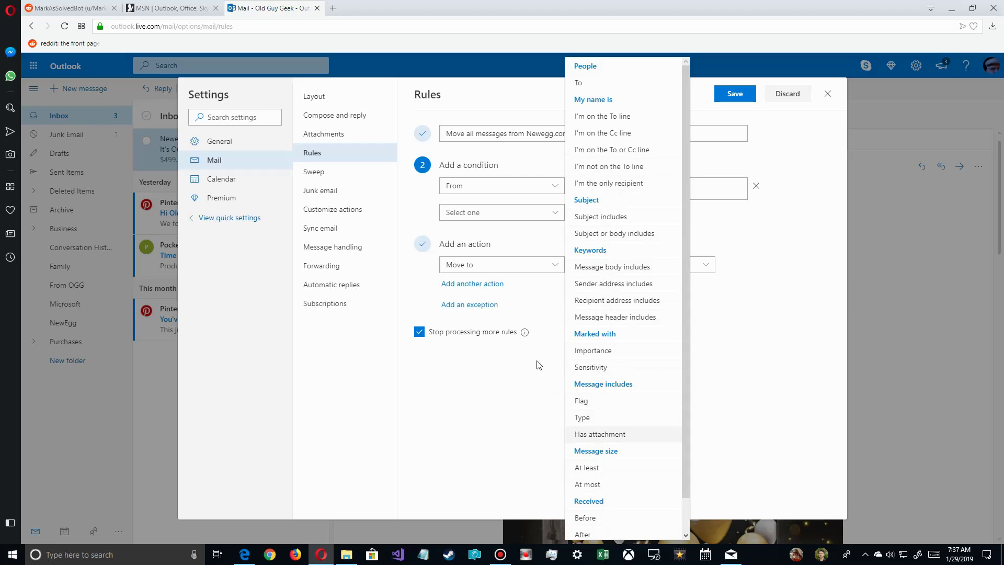
{"action": "left_click", "coordinate": [443, 399]}
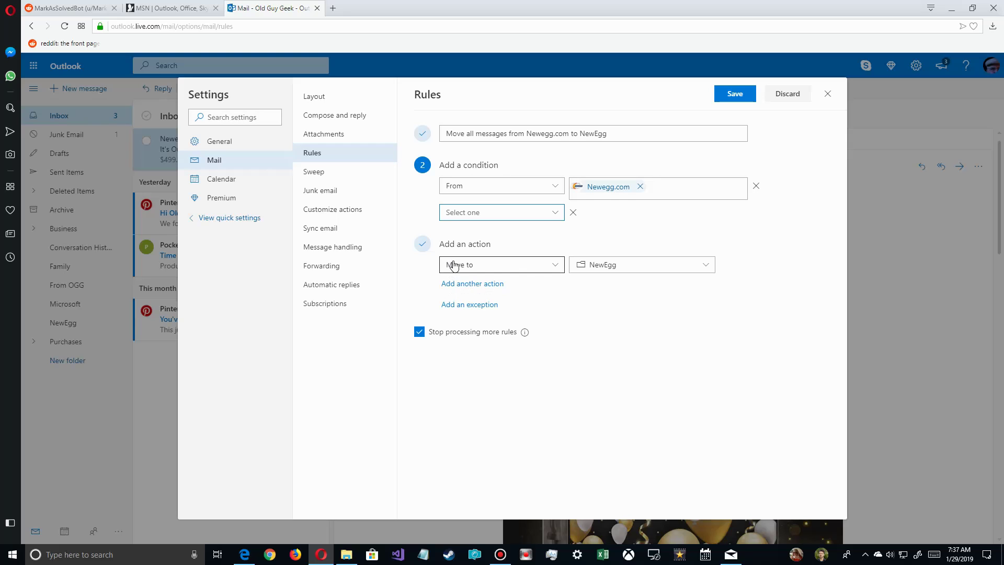
Step: Add a second action row and browse the available rule actions without choosing one
{"action": "left_click", "coordinate": [469, 284]}
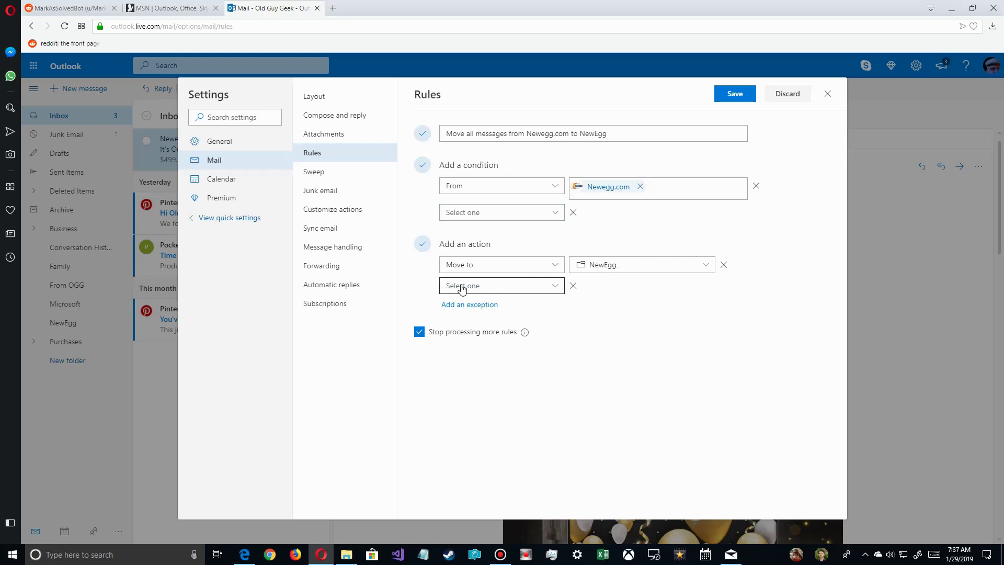
{"action": "left_click", "coordinate": [527, 287]}
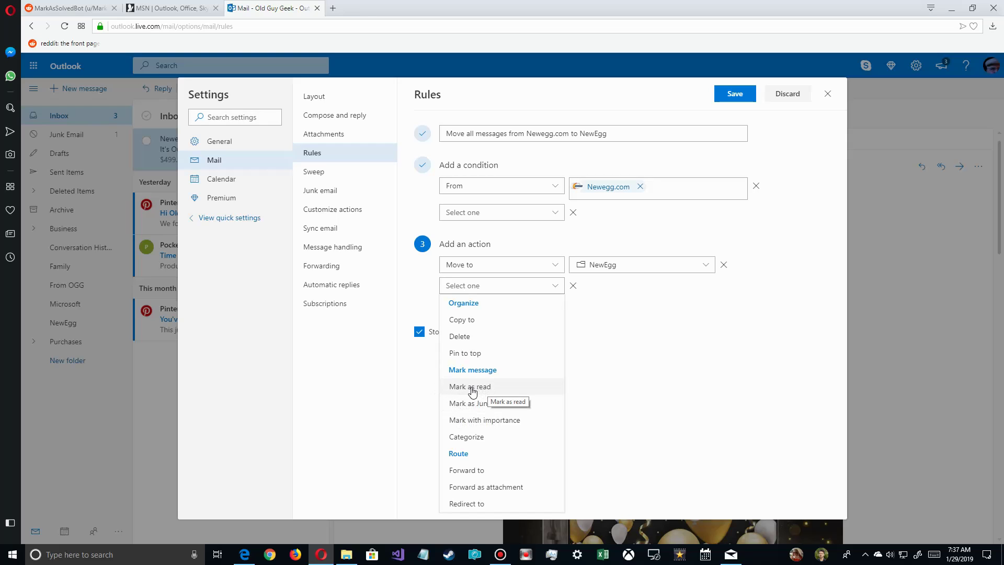
{"action": "left_click", "coordinate": [688, 306]}
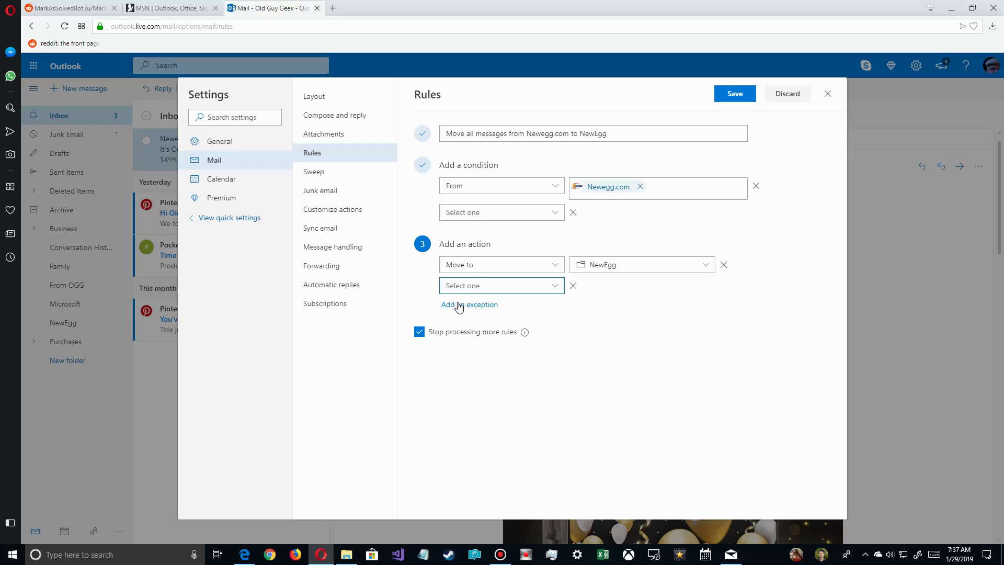
{"action": "left_click", "coordinate": [472, 283]}
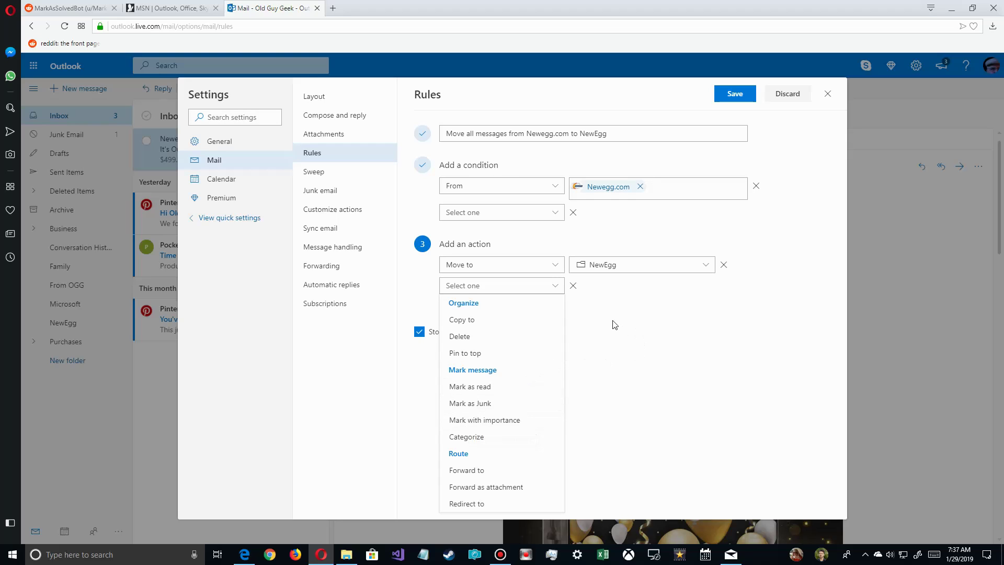
{"action": "left_click", "coordinate": [628, 334]}
{"action": "key", "text": "Return"}
{"action": "left_click", "coordinate": [628, 334]}
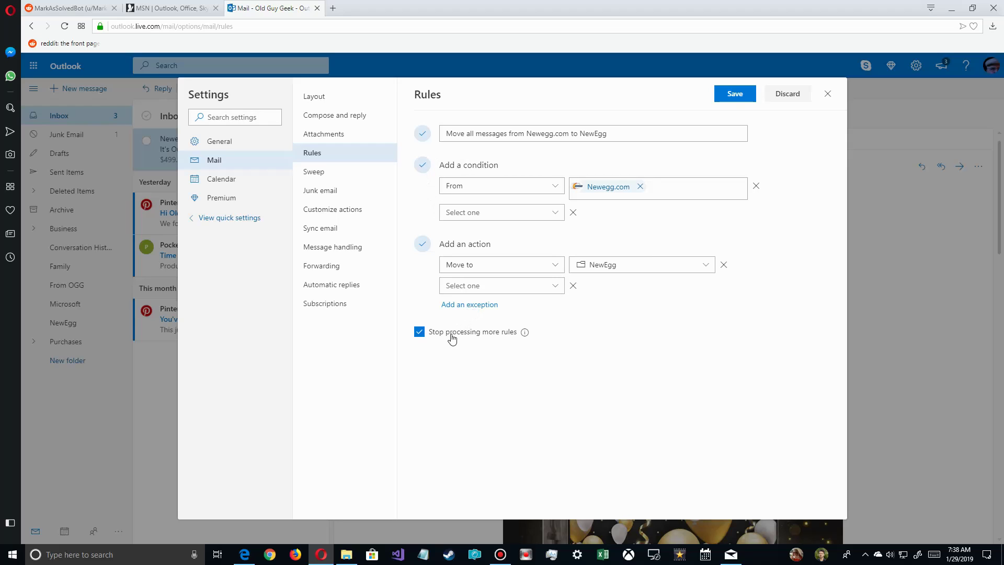
Step: Save the Newegg.com rule and run it now on the inbox
{"action": "left_click", "coordinate": [734, 97]}
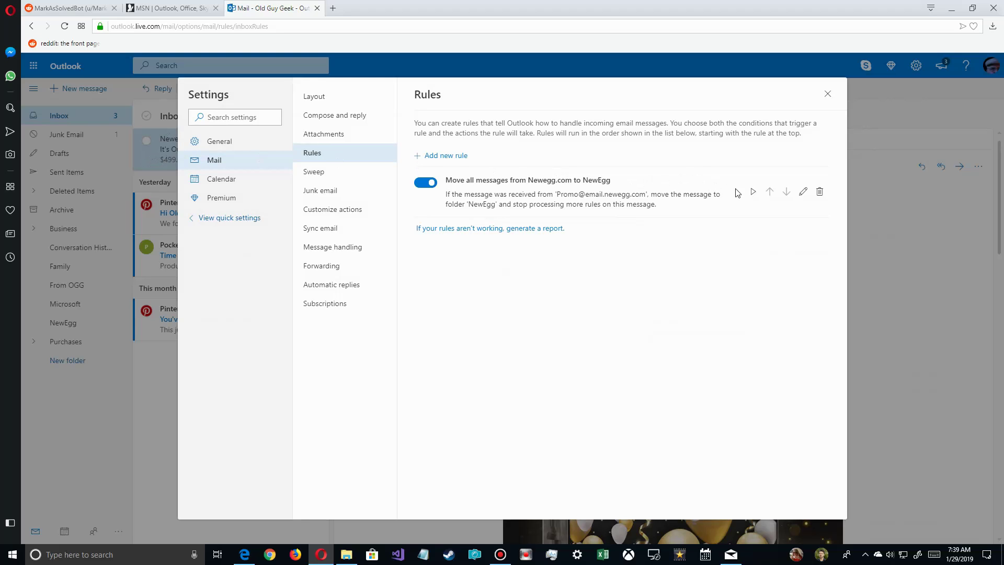
{"action": "left_click", "coordinate": [754, 193]}
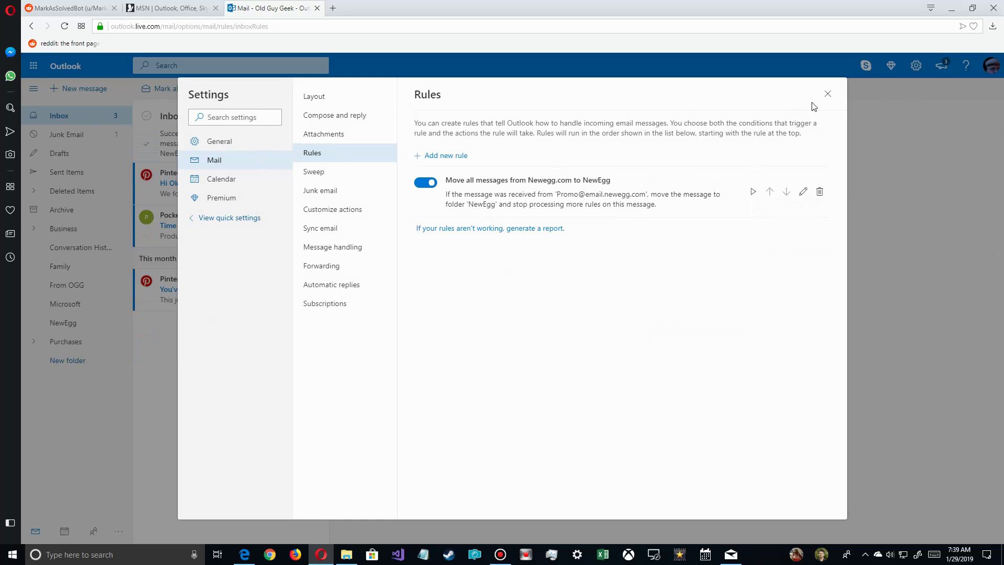
Step: Close Settings and open the NewEgg folder holding the moved Newegg.com sale email
{"action": "left_click", "coordinate": [827, 96]}
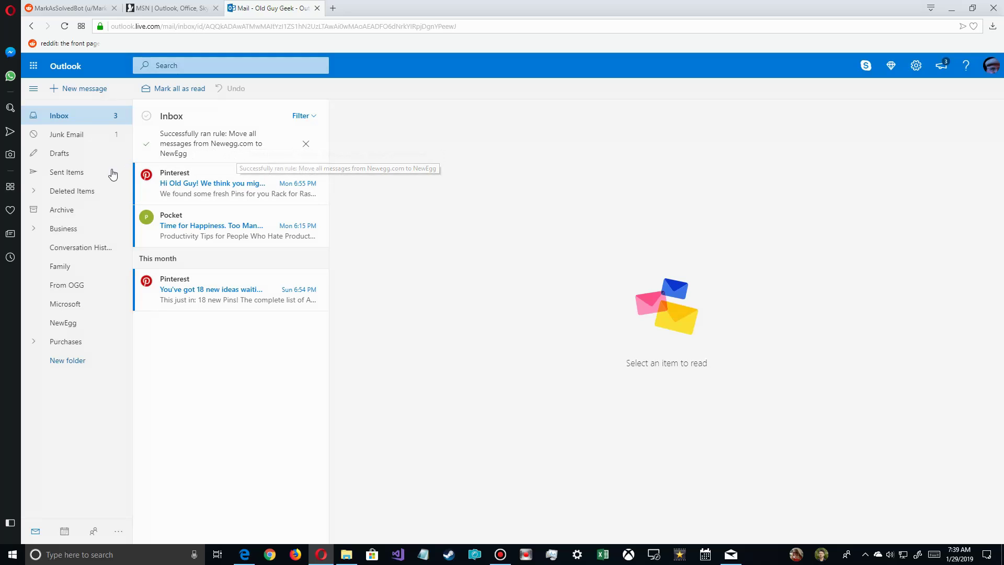
{"action": "left_click", "coordinate": [56, 326]}
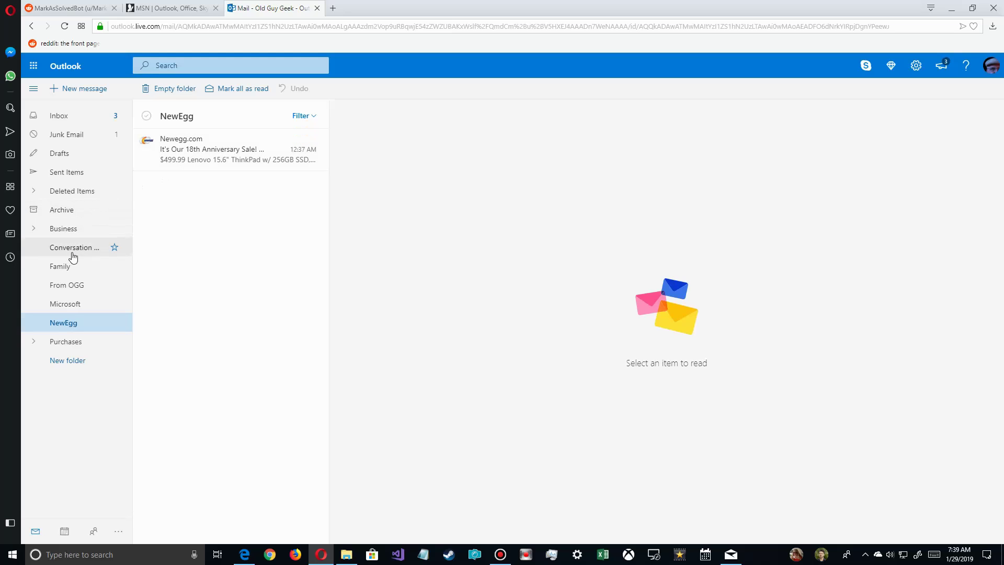
{"action": "left_click", "coordinate": [65, 363]}
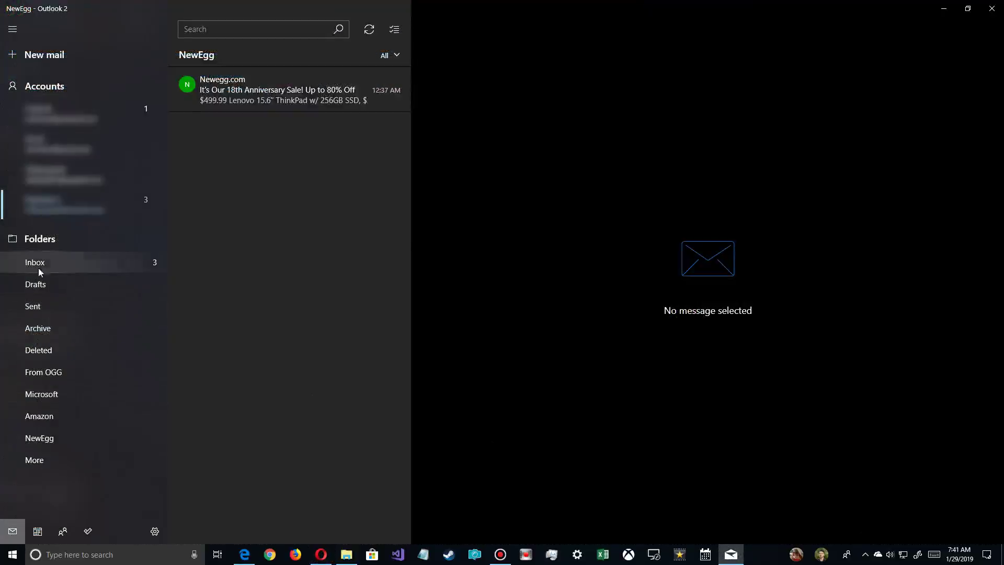
Step: In Windows Mail, confirm the Newegg.com 18th Anniversary Sale email is in the NewEgg folder
{"action": "left_click", "coordinate": [35, 262]}
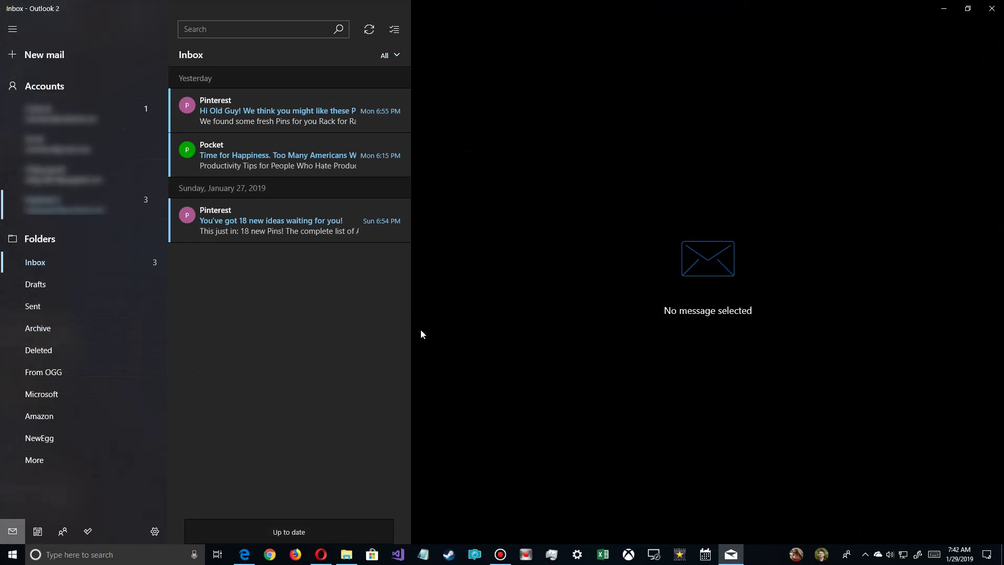
{"action": "left_click", "coordinate": [46, 439]}
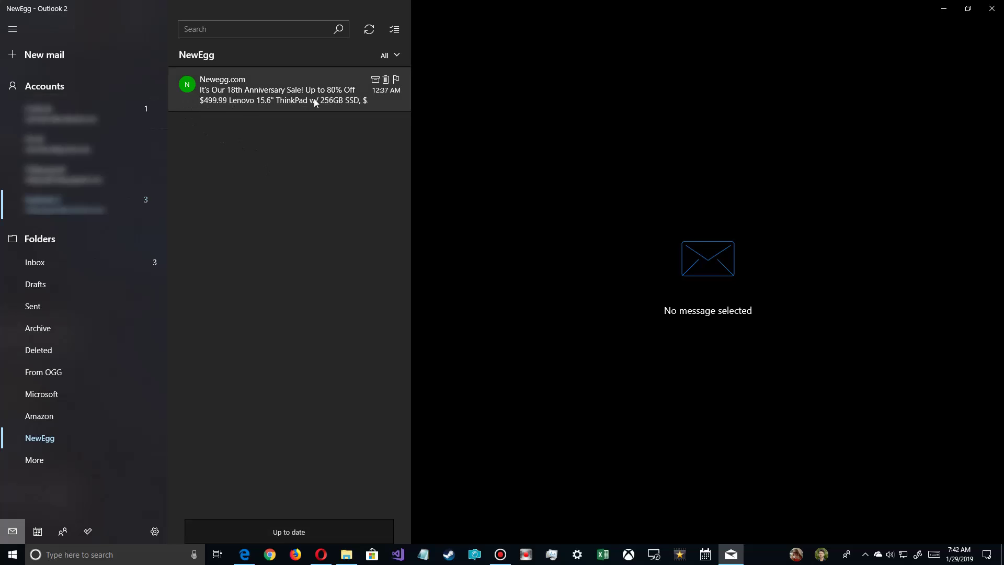